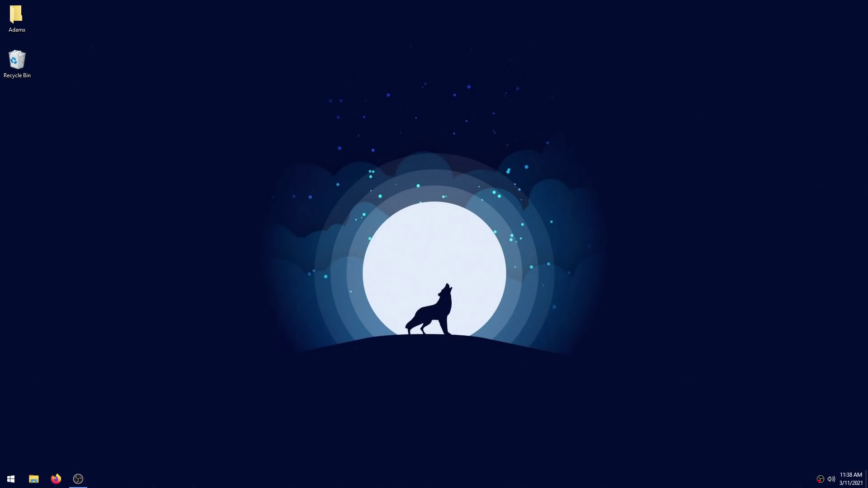
# Open the Registry Editor by running regedit.
pyautogui.press('super+r')
pyautogui.write('regedit')
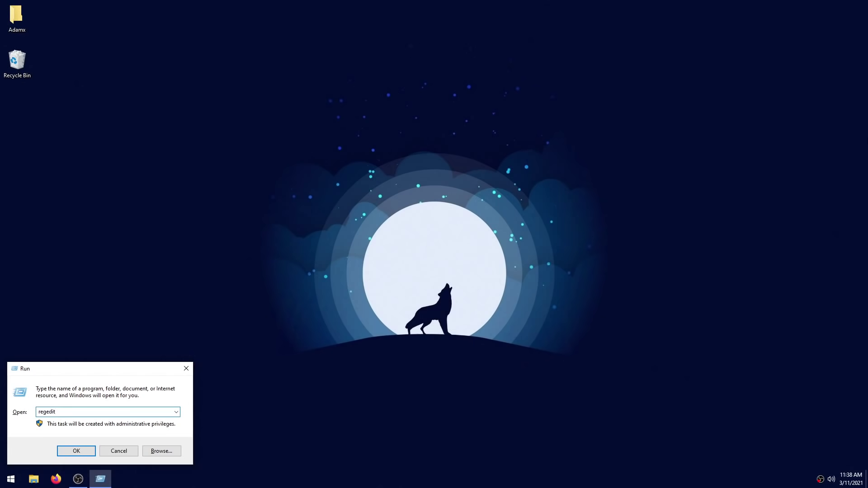
pyautogui.press('Return')
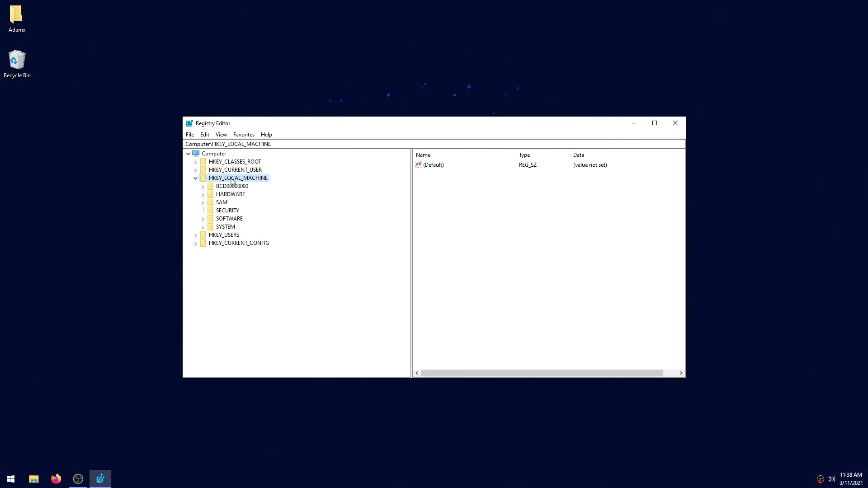
# Navigate to the registry key HKEY_LOCAL_MACHINE\SOFTWARE\Microsoft\Windows\CurrentVersion\DriverSearching.
pyautogui.doubleClick(232, 219)
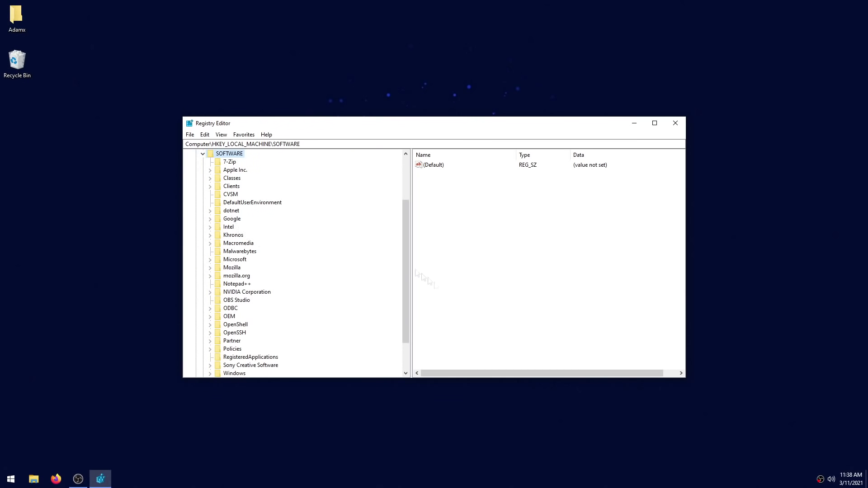
pyautogui.doubleClick(241, 260)
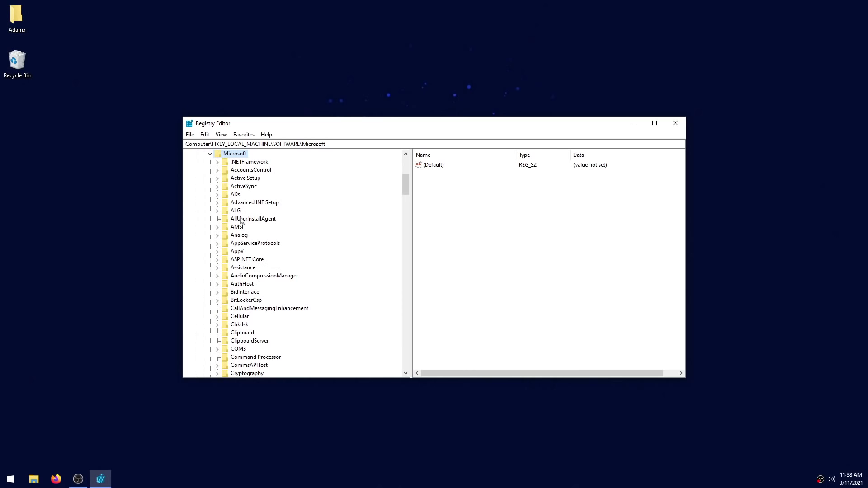
pyautogui.scroll(-9, 315, 257)
pyautogui.scroll(-20, 315, 257)
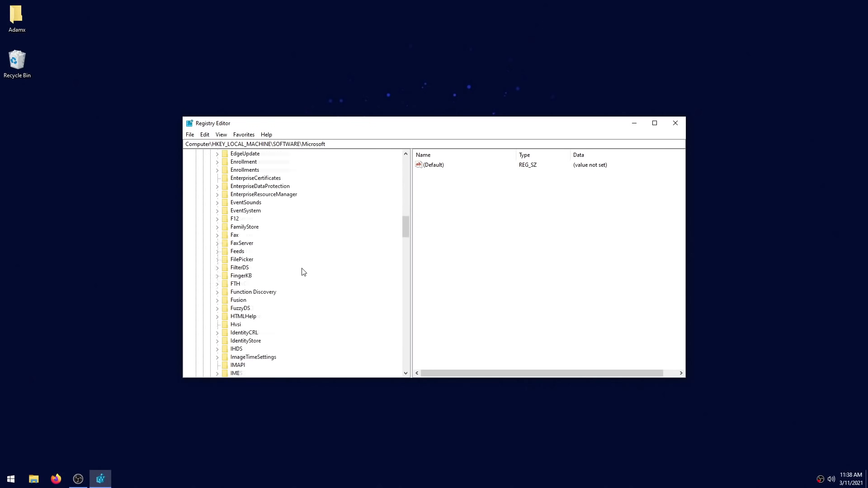
pyautogui.scroll(-15, 299, 269)
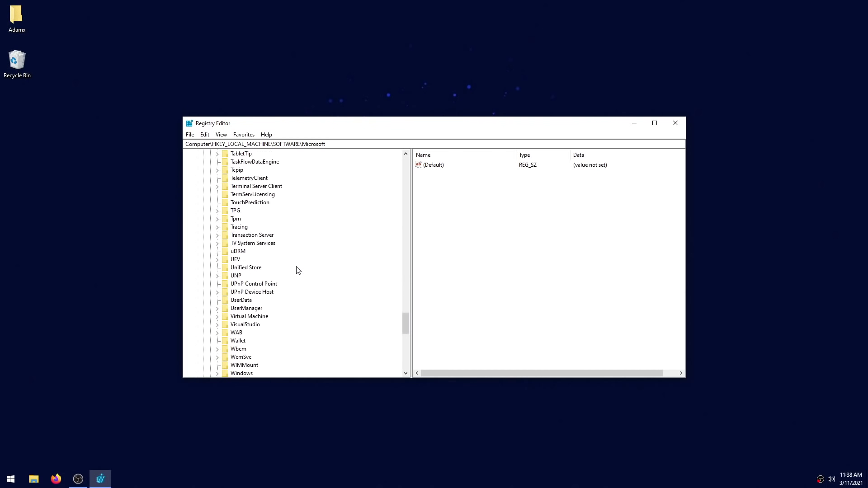
pyautogui.click(243, 252)
pyautogui.doubleClick(244, 253)
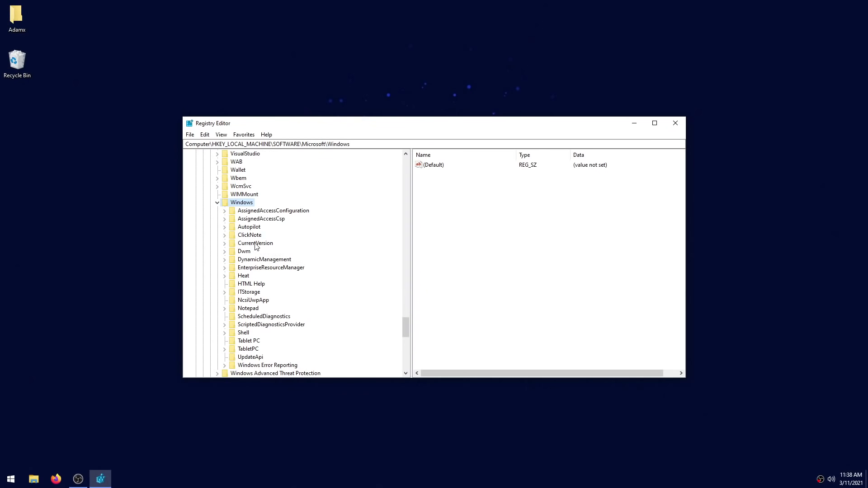
pyautogui.doubleClick(256, 244)
pyautogui.scroll(-9, 305, 275)
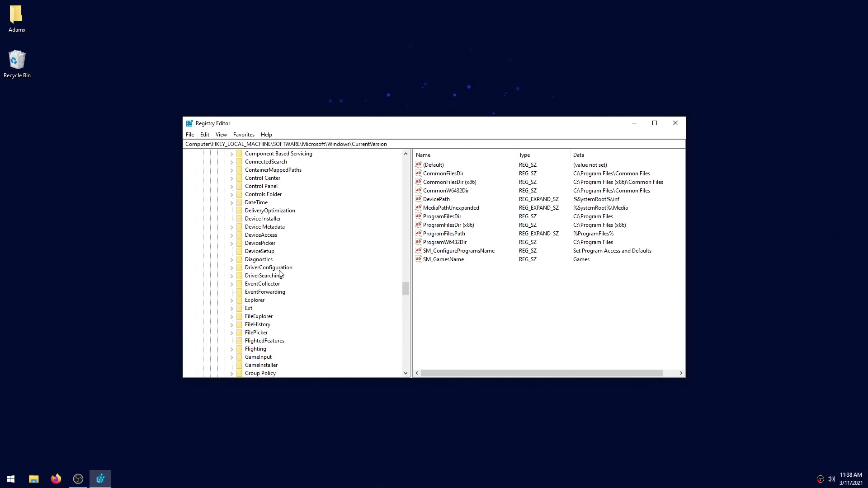
pyautogui.scroll(1, 280, 272)
pyautogui.click(273, 301)
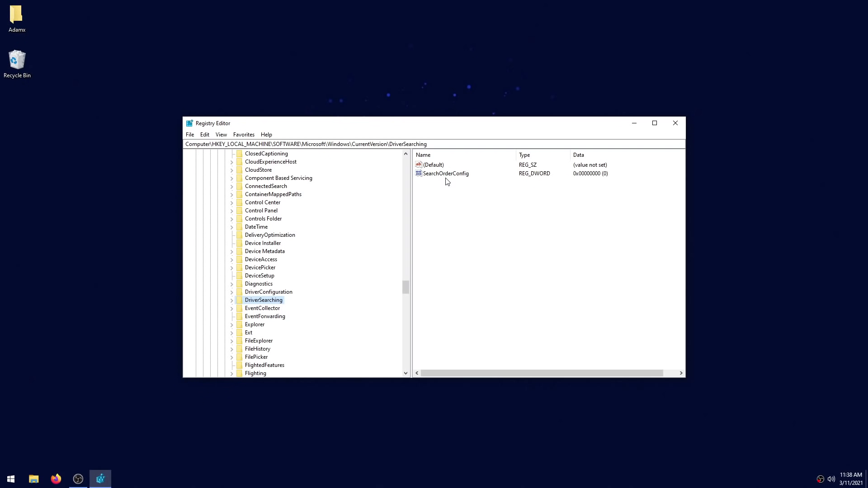
pyautogui.rightClick(506, 255)
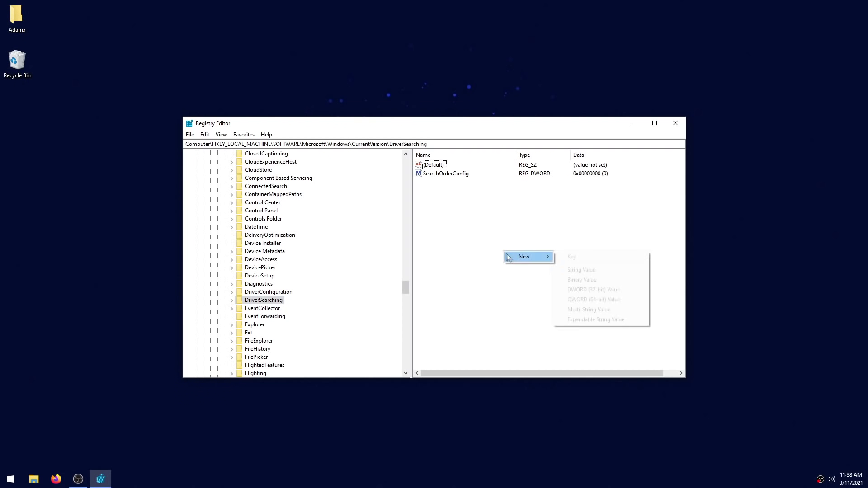
pyautogui.click(587, 290)
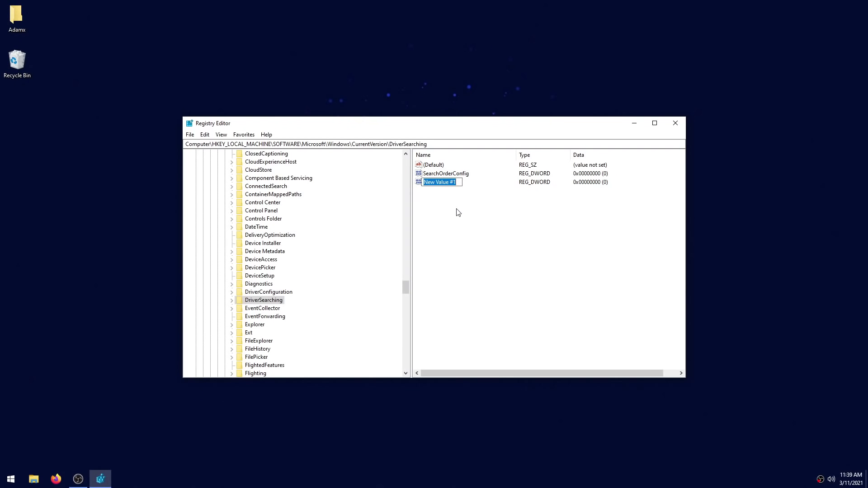
pyautogui.press('Escape')
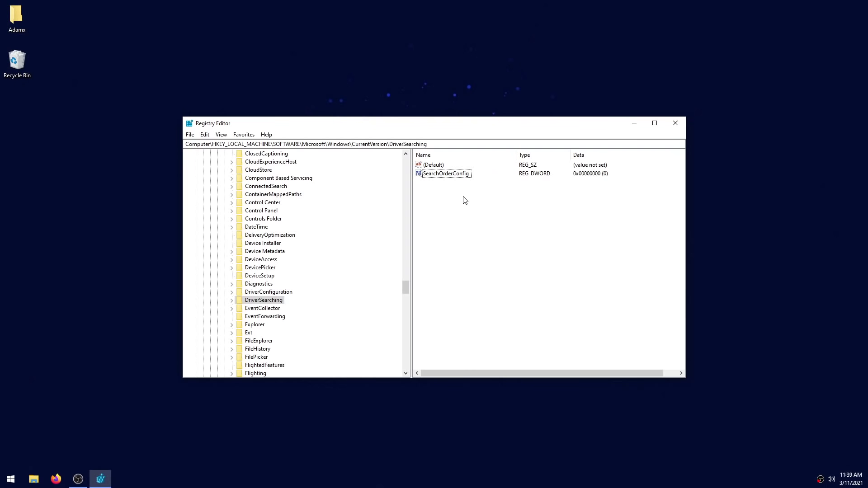
pyautogui.press('Return')
# Open the SearchOrderConfig value for editing and confirm 0 as its value data.
pyautogui.doubleClick(432, 174)
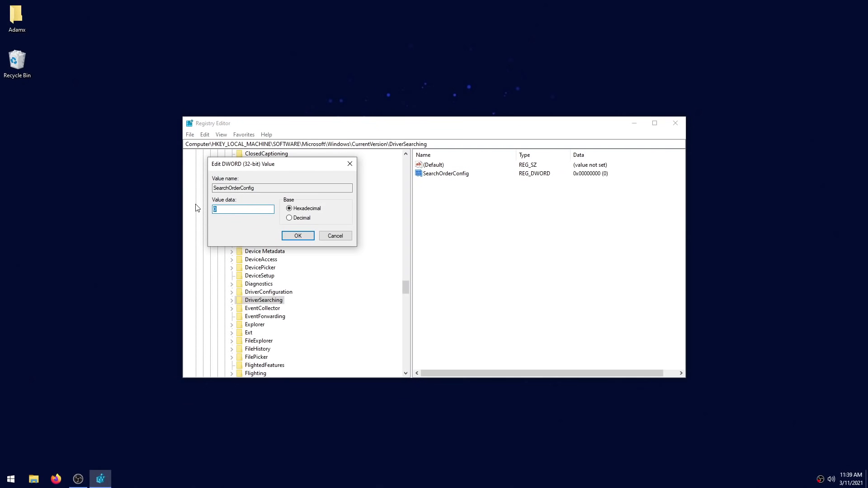
pyautogui.click(297, 237)
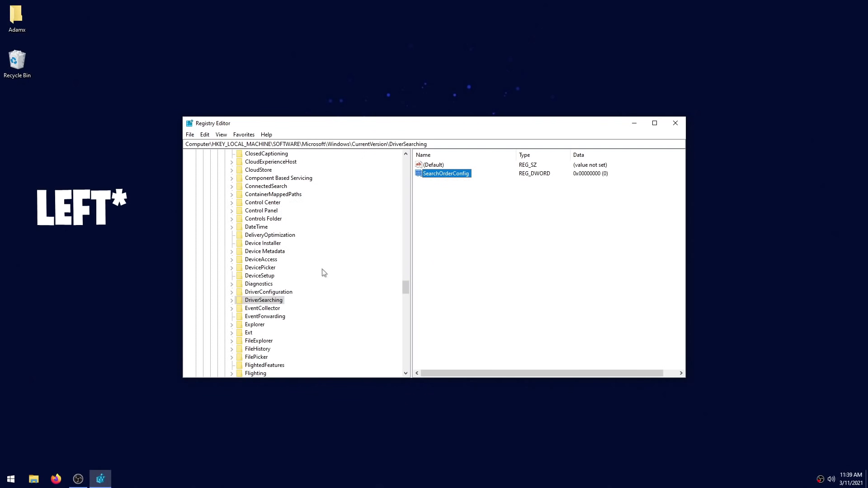
# Collapse the SOFTWARE\Microsoft key and go to HKEY_LOCAL_MACHINE\SOFTWARE\Policies\Microsoft\Windows\WindowsUpdate.
pyautogui.scroll(20, 324, 294)
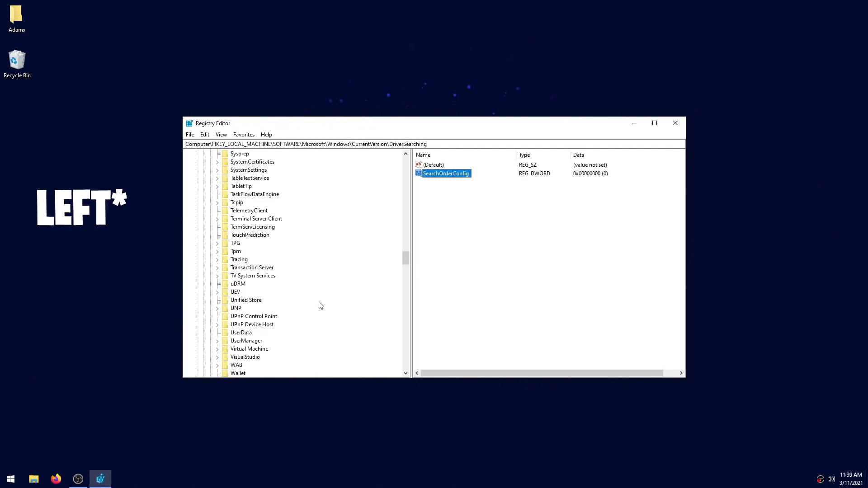
pyautogui.scroll(20, 321, 308)
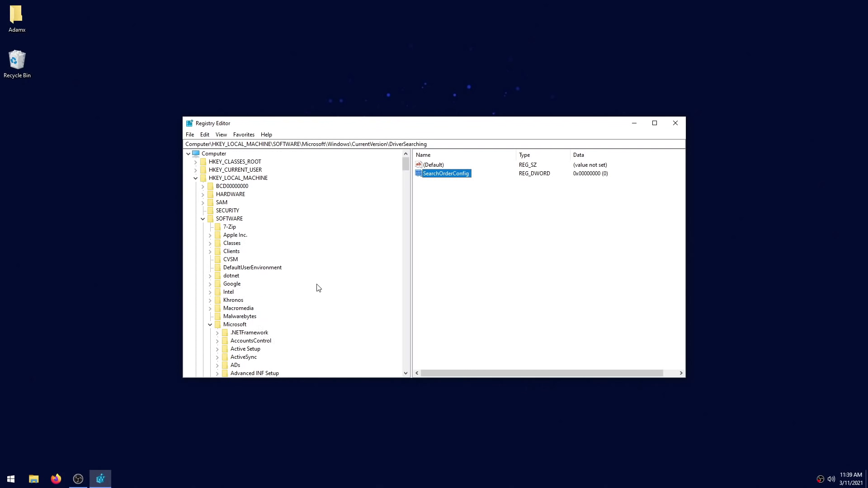
pyautogui.click(210, 325)
pyautogui.scroll(-4, 244, 324)
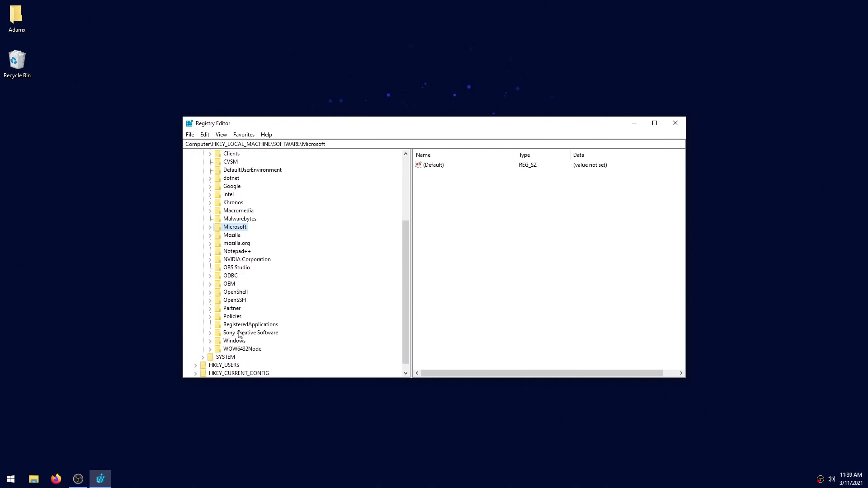
pyautogui.doubleClick(233, 318)
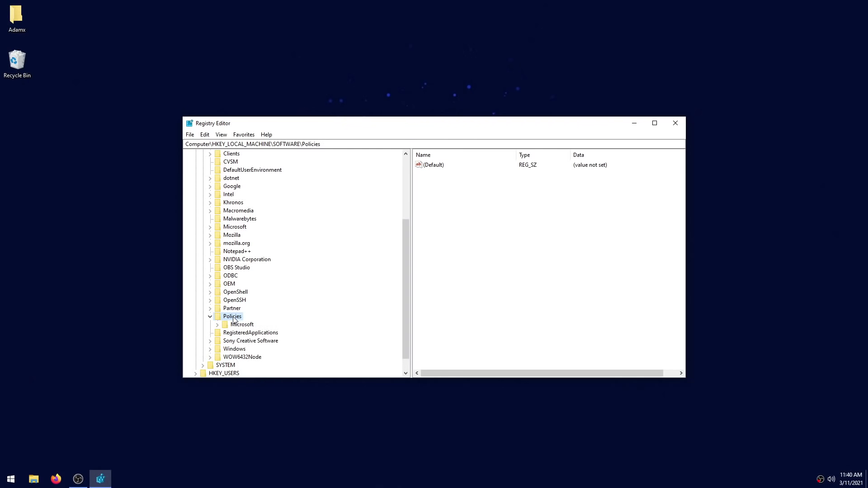
pyautogui.doubleClick(241, 324)
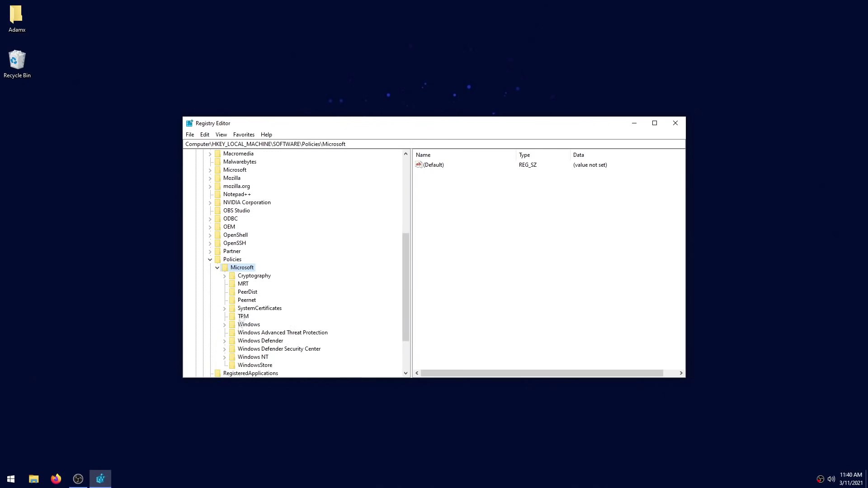
pyautogui.doubleClick(261, 325)
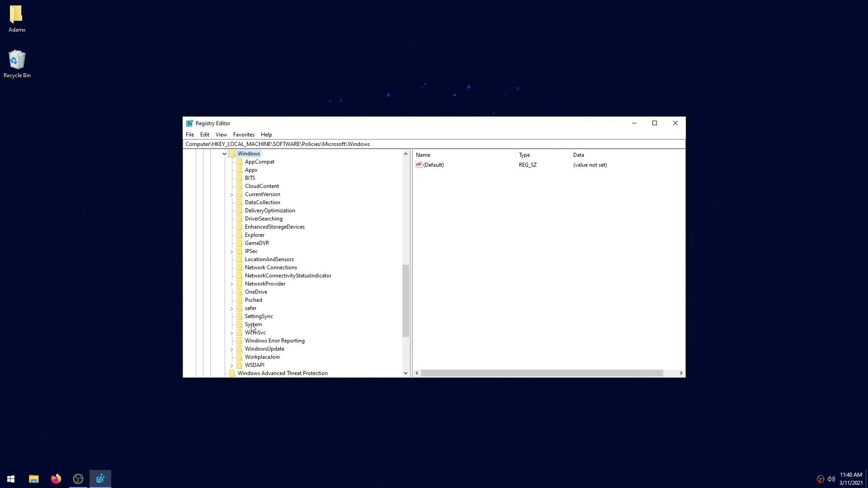
pyautogui.click(281, 351)
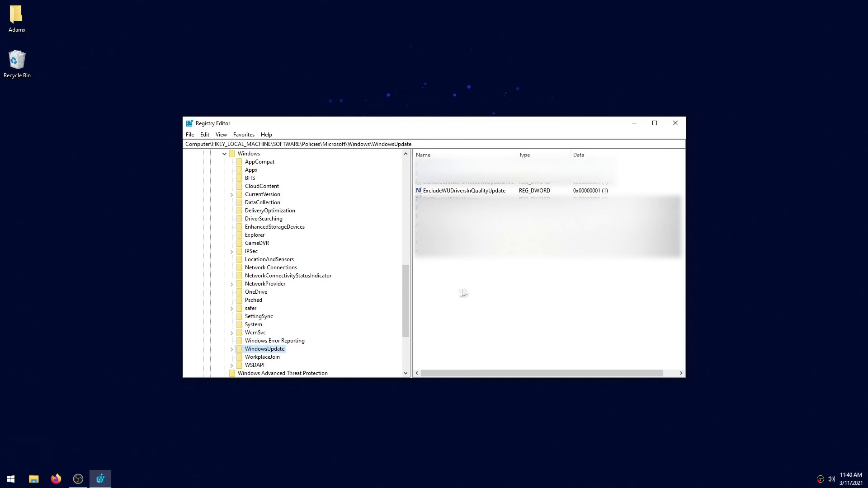
# Try to add a DWORD (32-bit) value named ExcludeWUDriversInQualityUpdate to the WindowsUpdate key, and delete the extra entry.
pyautogui.rightClick(503, 281)
pyautogui.moveTo(522, 289)
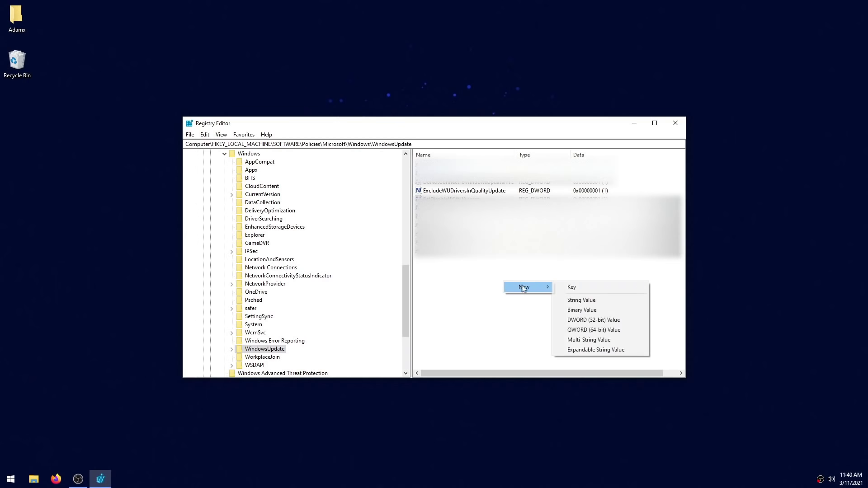
pyautogui.click(581, 320)
pyautogui.write('Exz')
pyautogui.press('BackSpace')
pyautogui.write('clud')
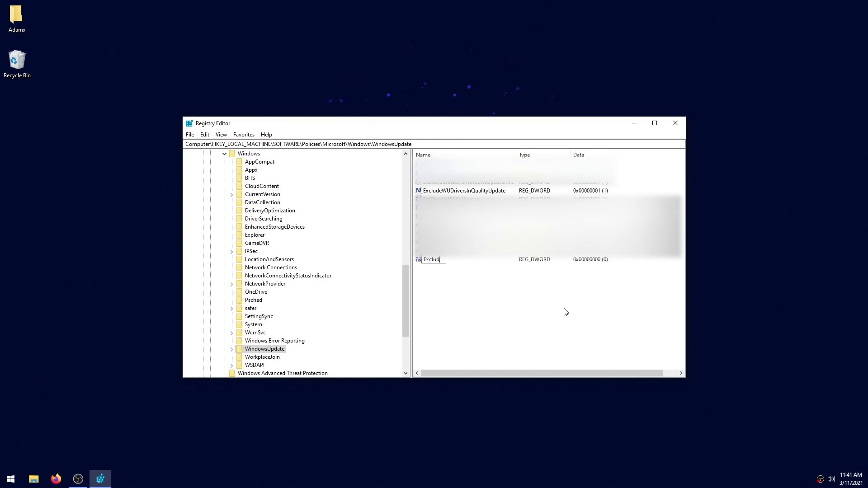
pyautogui.write('eWUDriversInq')
pyautogui.write('ualityt')
pyautogui.press('BackSpace')
pyautogui.press('BackSpace')
pyautogui.write('yUpdate')
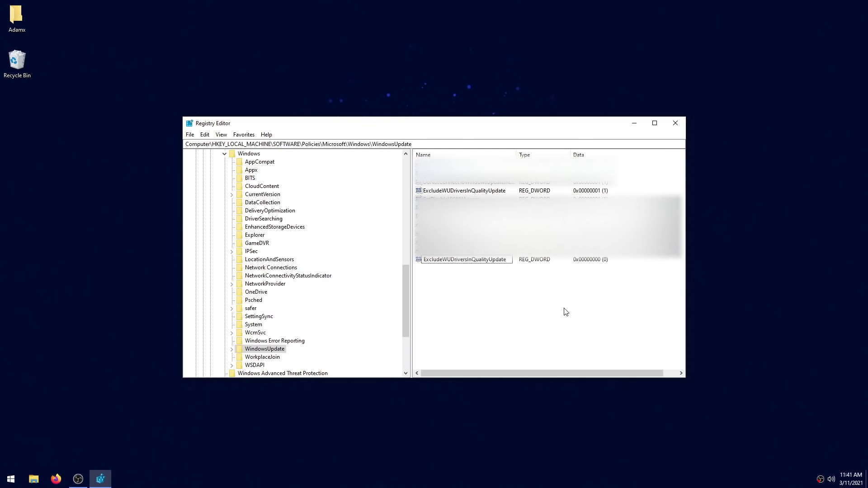
pyautogui.press('Return')
pyautogui.press('Return')
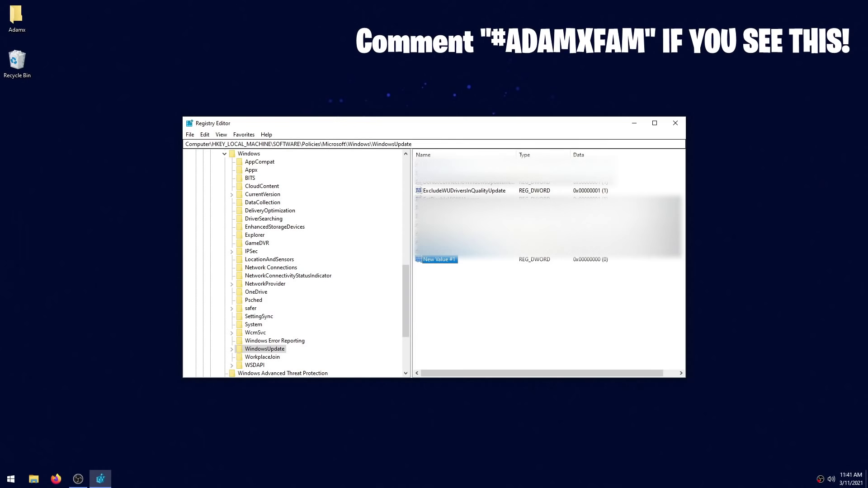
pyautogui.press('Delete')
pyautogui.press('Return')
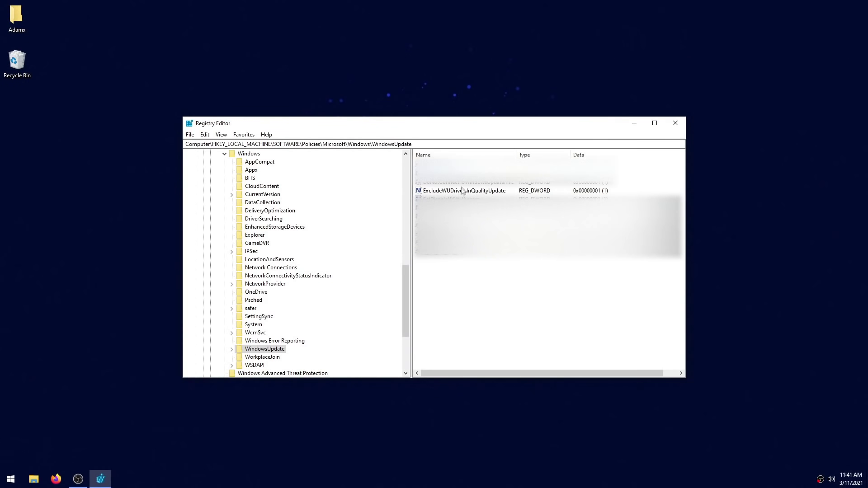
# Set the value data of the existing ExcludeWUDriversInQualityUpdate entry to 1.
pyautogui.click(462, 191)
pyautogui.doubleClick(432, 193)
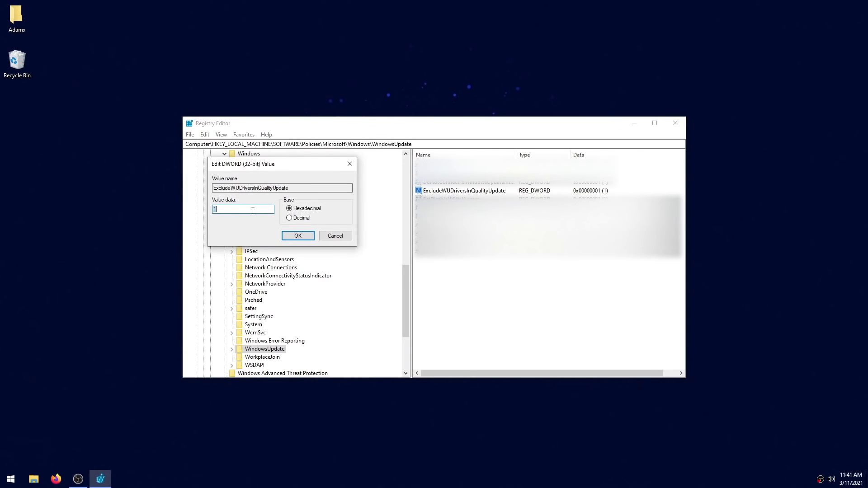
pyautogui.write('1')
pyautogui.click(299, 237)
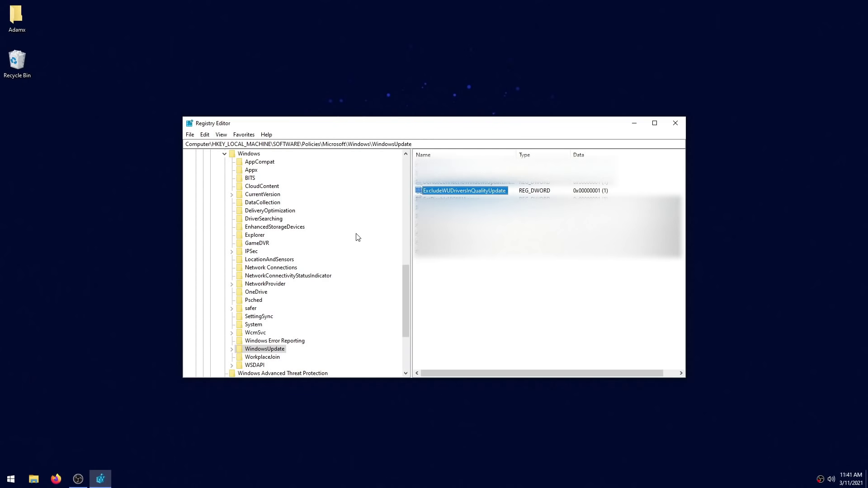
# Run SystemPropertiesHardware, set the device installation settings to No, save the change, and close System Properties and the Registry Editor.
pyautogui.press('super+r')
pyautogui.write('SystemPropertiesHardware')
pyautogui.press('Return')
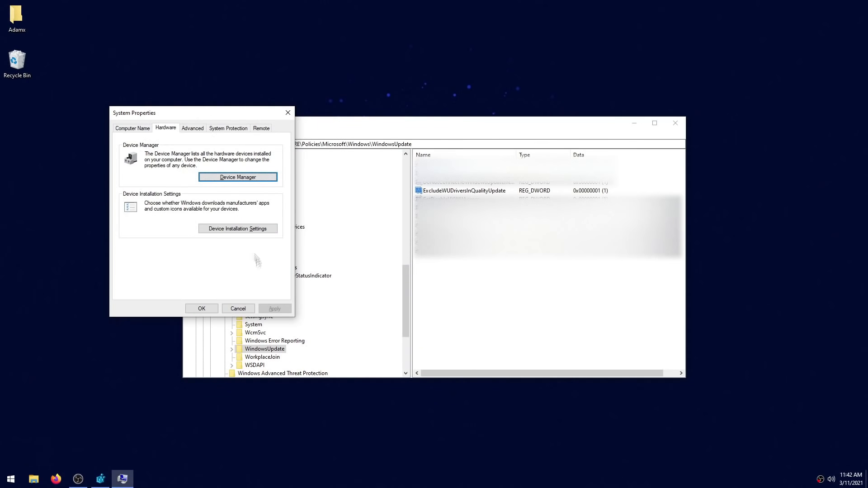
pyautogui.click(231, 229)
pyautogui.click(73, 95)
pyautogui.click(203, 150)
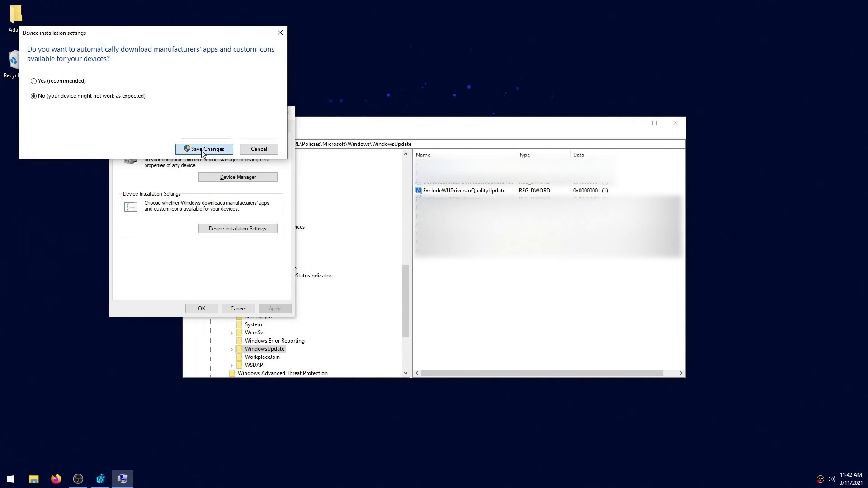
pyautogui.click(204, 309)
pyautogui.click(675, 123)
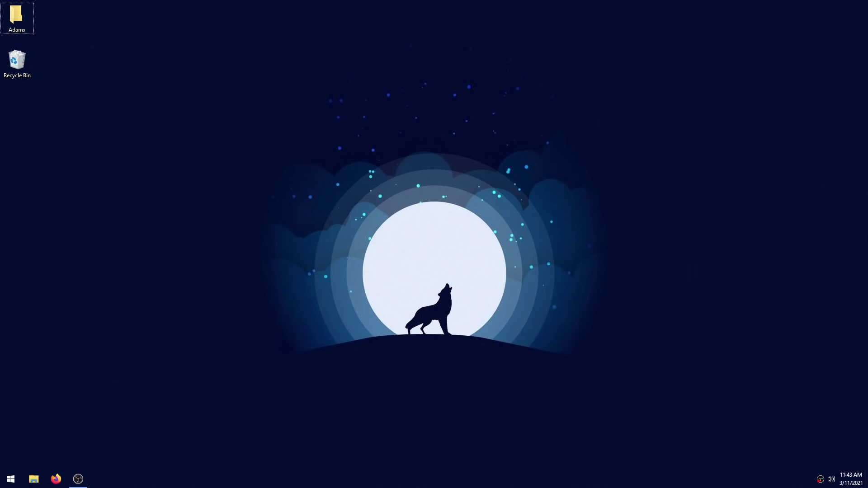
# Open Device Manager by running devmgmt.msc and examine the Network adapters category.
pyautogui.press('super+r')
pyautogui.write('d')
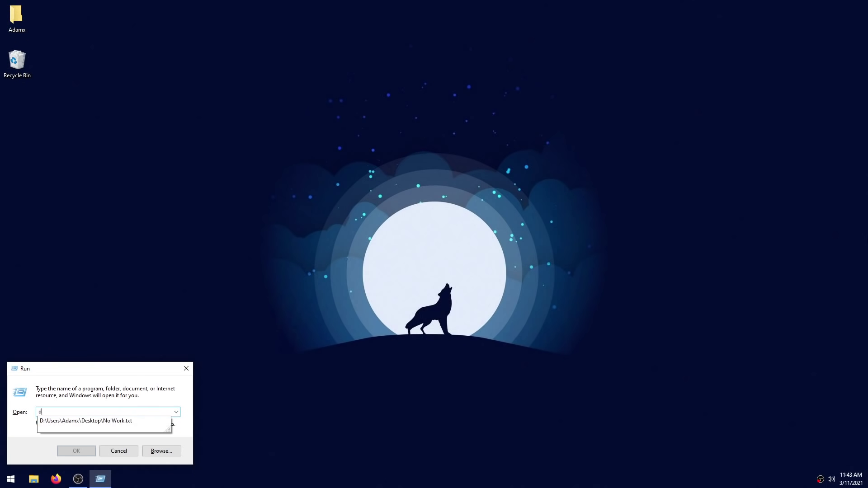
pyautogui.write('evmgmt.msc')
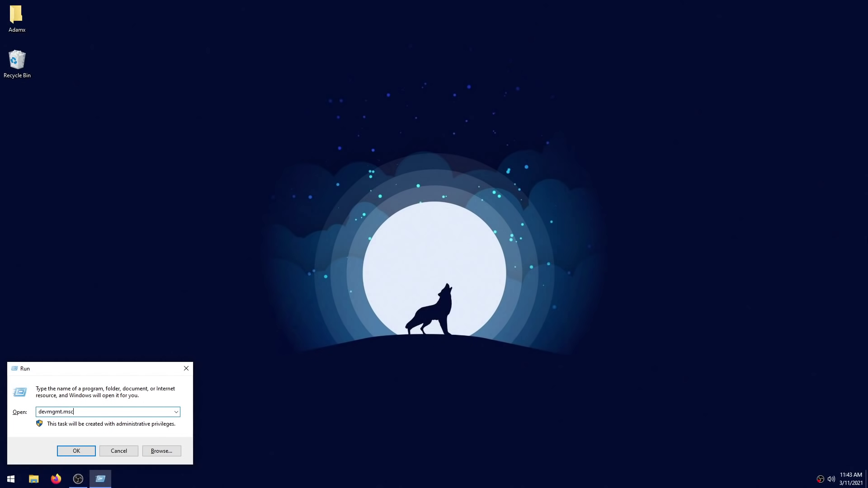
pyautogui.press('Return')
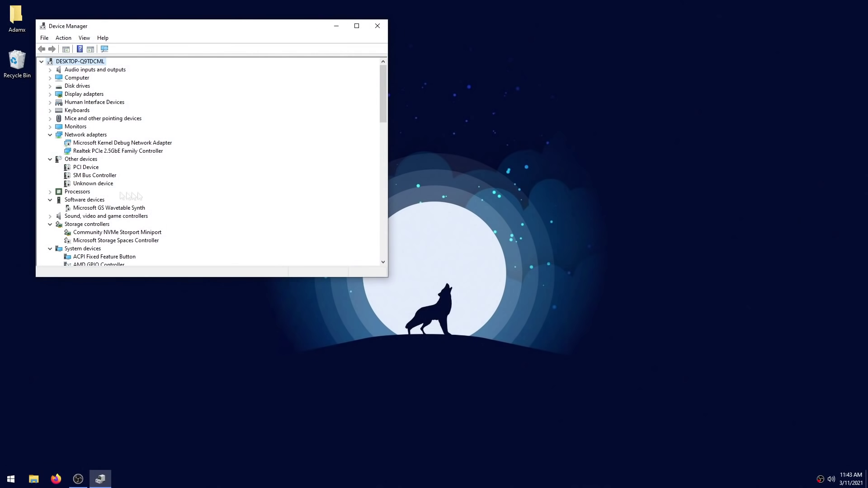
pyautogui.click(50, 135)
pyautogui.click(51, 135)
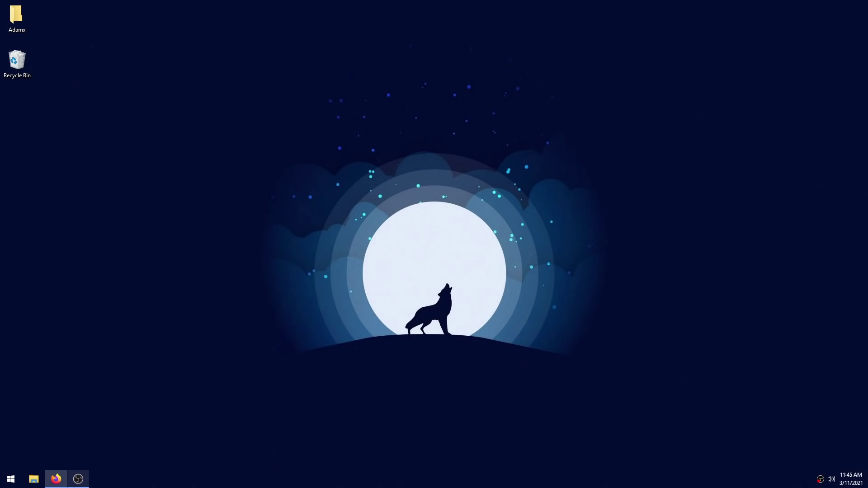
# In Firefox, request the Win10 Auto Installation Program from Realtek's Windows driver list, entering an e-mail address for the download.
pyautogui.click(56, 479)
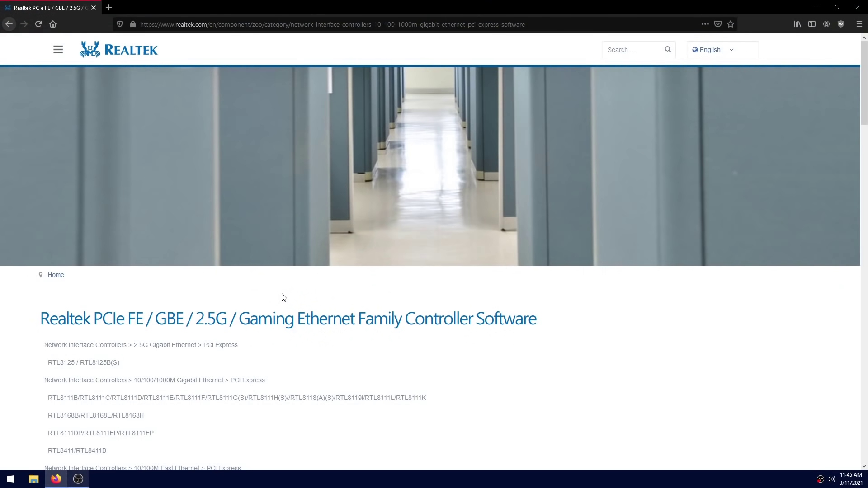
pyautogui.scroll(-15, 284, 297)
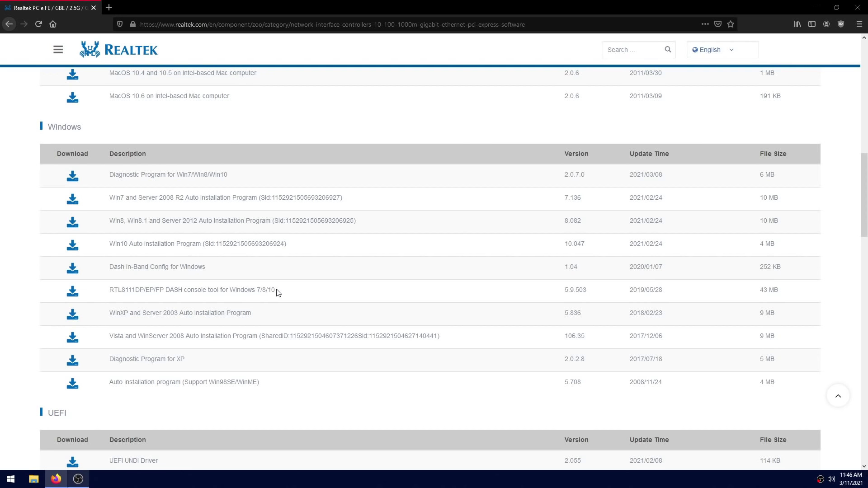
pyautogui.click(72, 248)
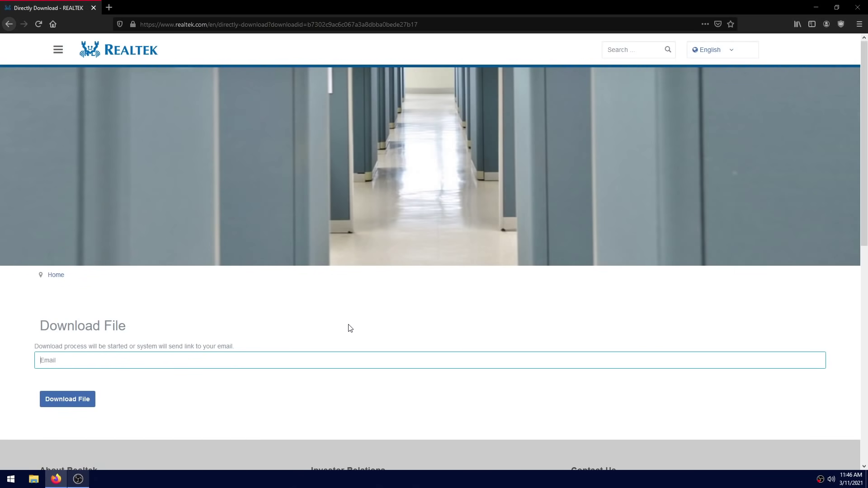
pyautogui.write('fakeemail@gmail.com')
pyautogui.click(84, 406)
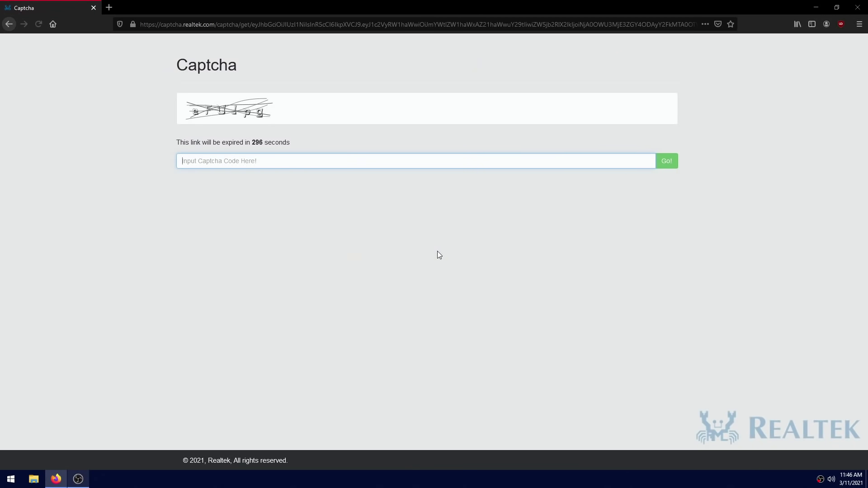
# Enter the captcha code shown on the Realtek page to download the driver archive.
pyautogui.write('eFUJ')
pyautogui.write('pn')
pyautogui.press('BackSpace')
pyautogui.write('g')
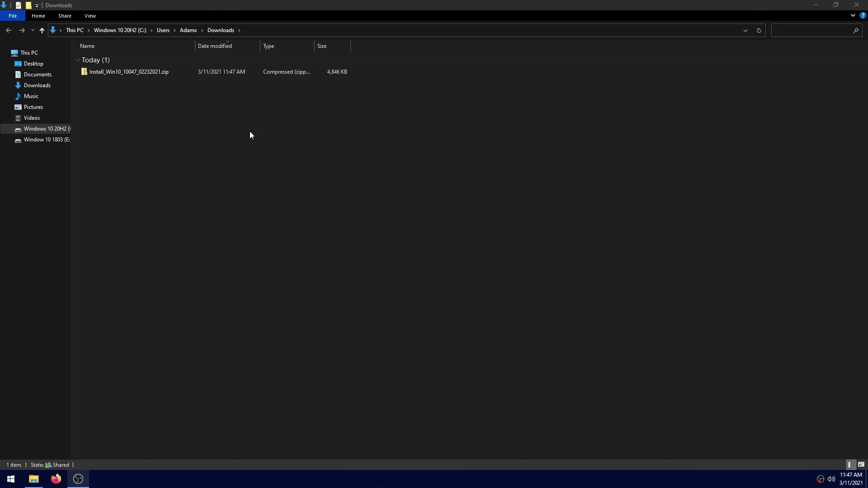
# Extract Install_Win10_10047_02232021.zip to its default folder in Downloads and run the extracted Install_Win10_10047_02232021.exe.
pyautogui.rightClick(144, 74)
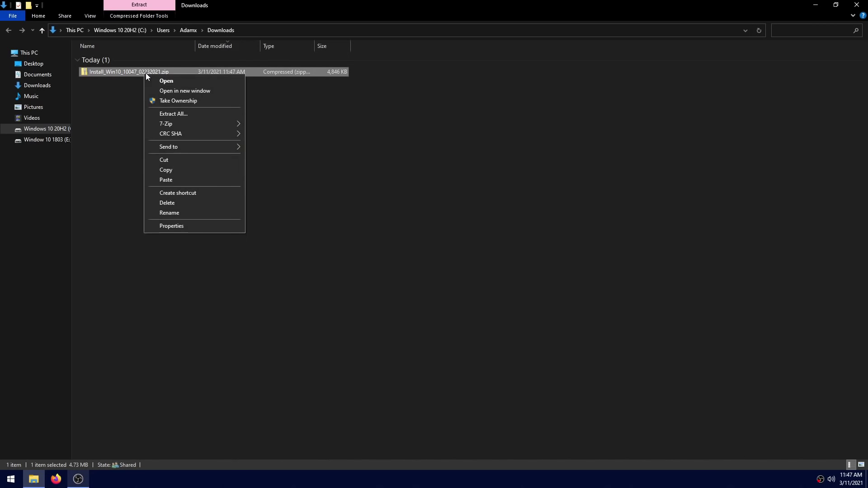
pyautogui.click(179, 115)
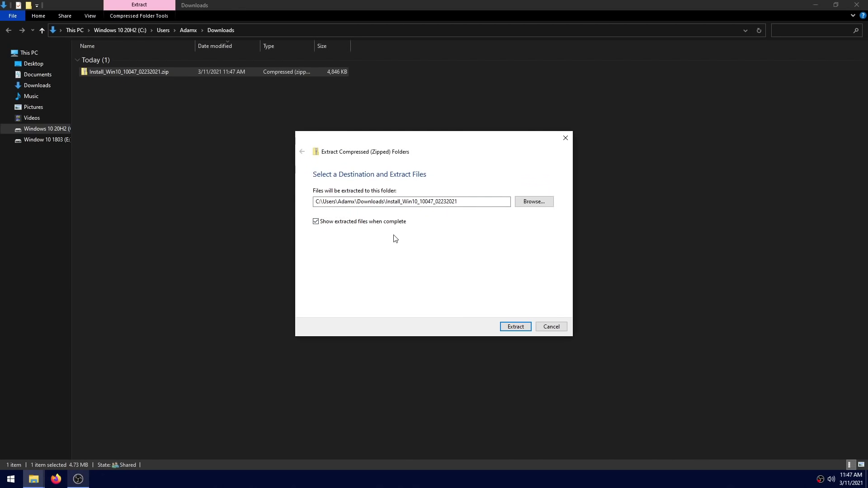
pyautogui.click(513, 329)
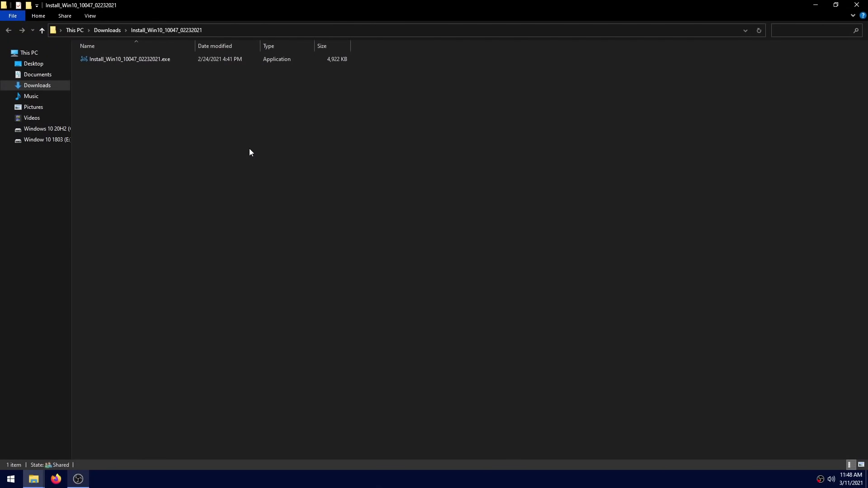
pyautogui.doubleClick(132, 60)
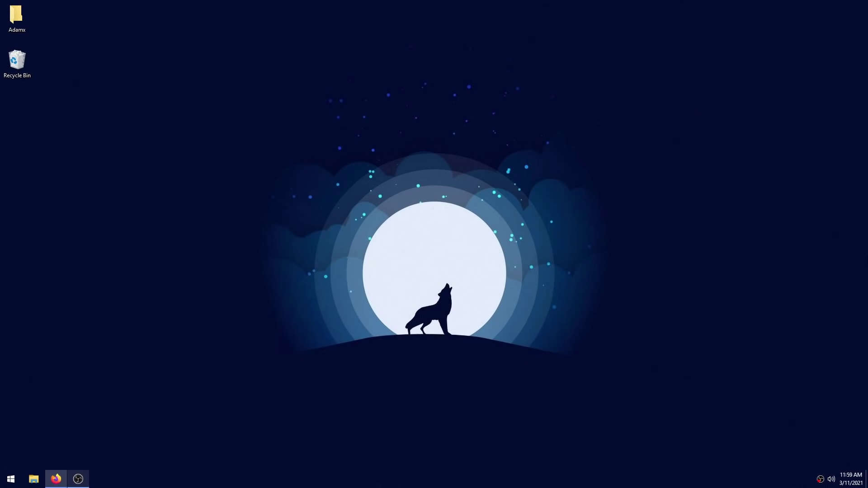
# In Firefox, download PROWinx64_26_0.zip from Intel's network adapter driver page, accepting the license agreement and closing its dialog.
pyautogui.click(56, 479)
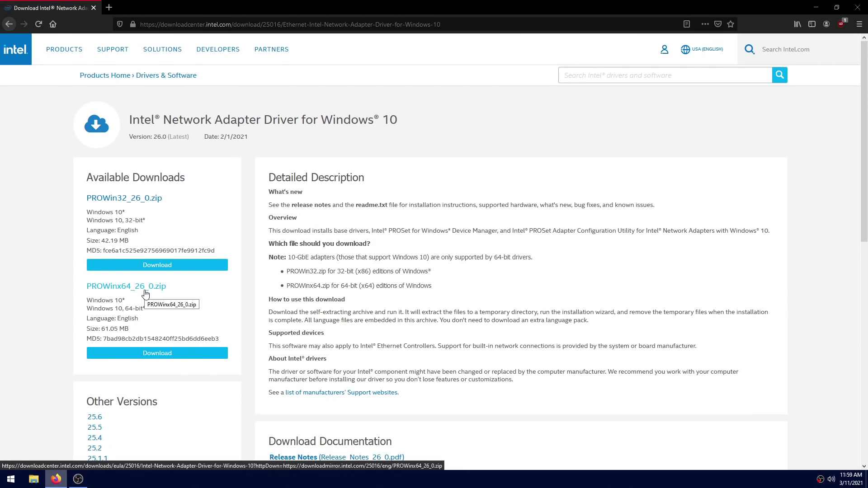
pyautogui.click(181, 353)
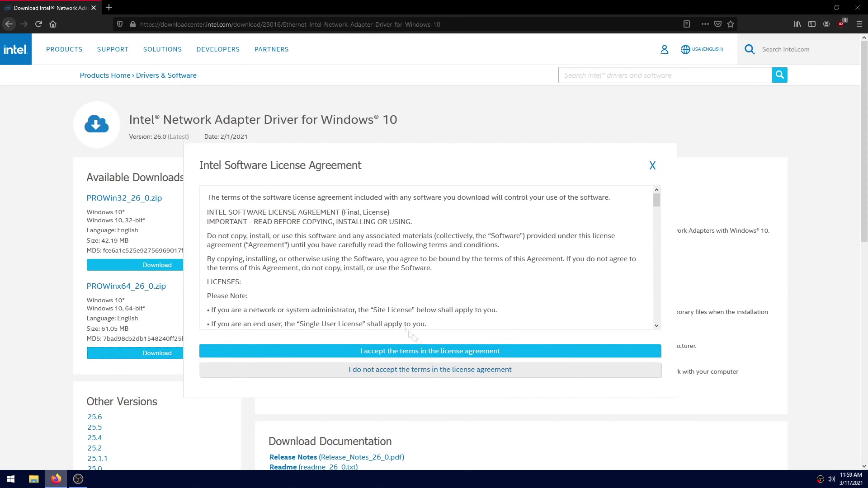
pyautogui.click(417, 351)
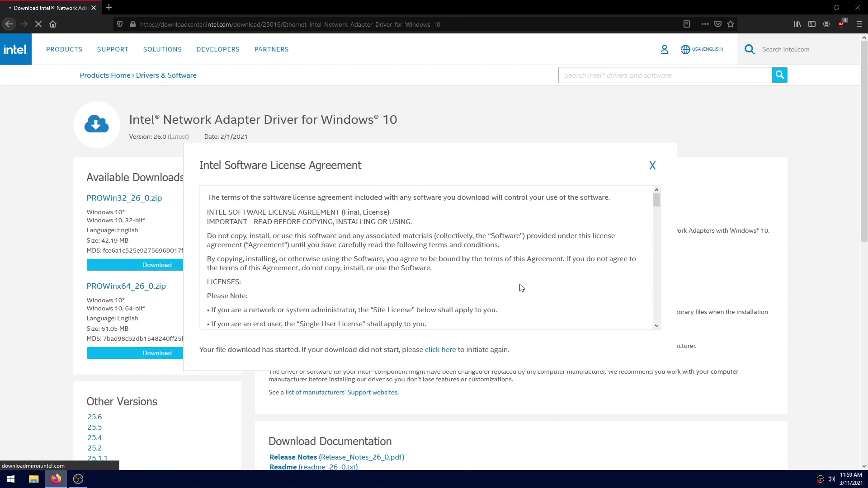
pyautogui.click(662, 409)
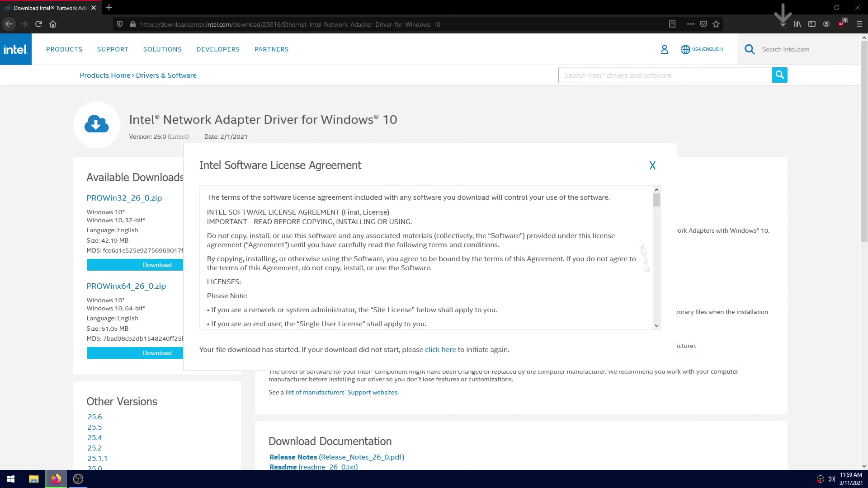
pyautogui.click(652, 166)
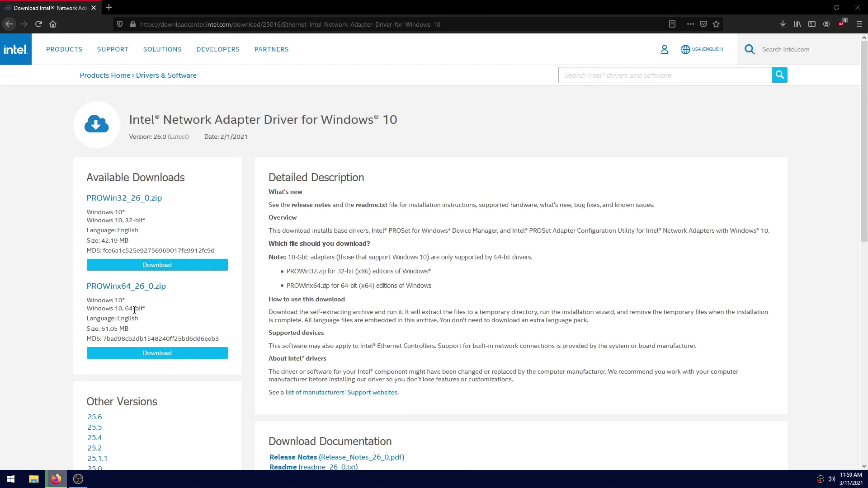
pyautogui.moveTo(124, 308); pyautogui.dragTo(151, 316)
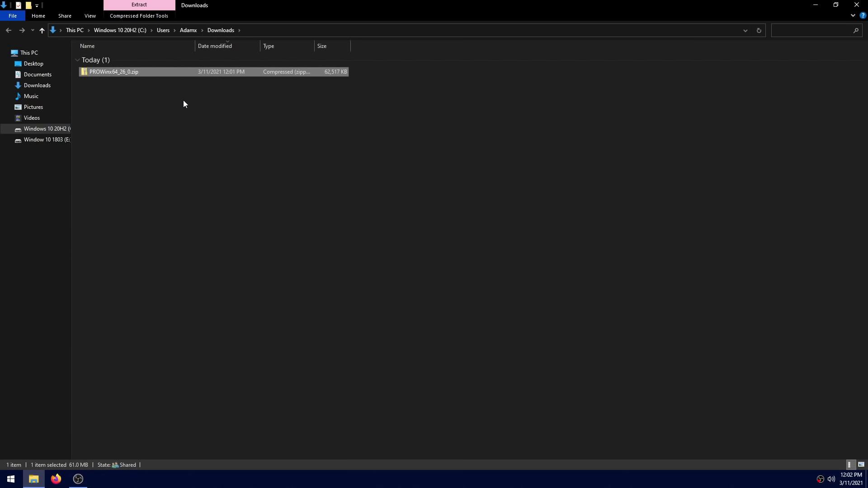
# Extract PROWinx64_26_0.zip to its default folder in Downloads.
pyautogui.rightClick(140, 71)
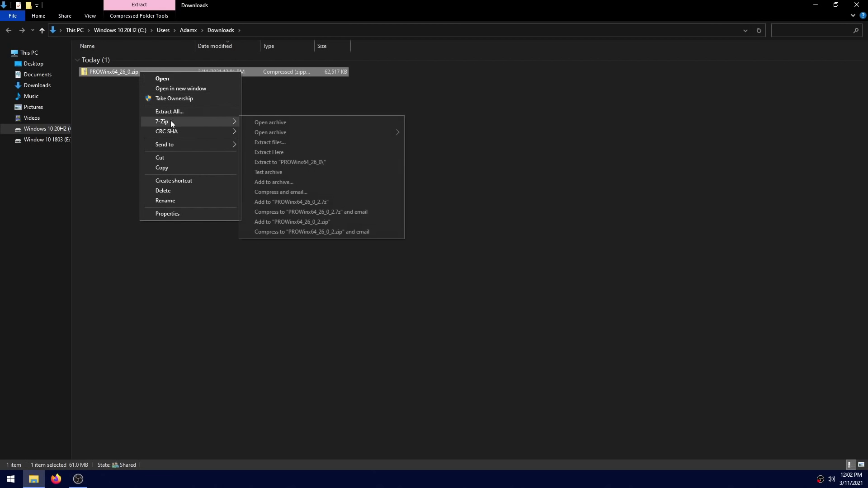
pyautogui.click(169, 112)
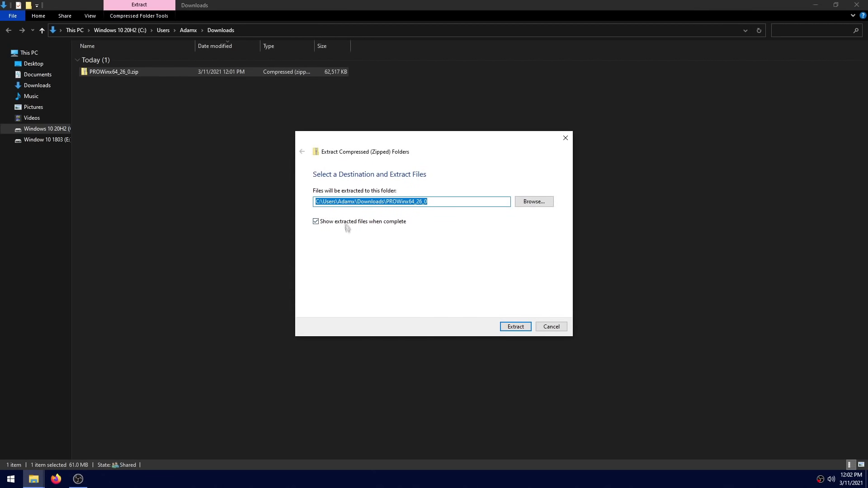
pyautogui.click(515, 326)
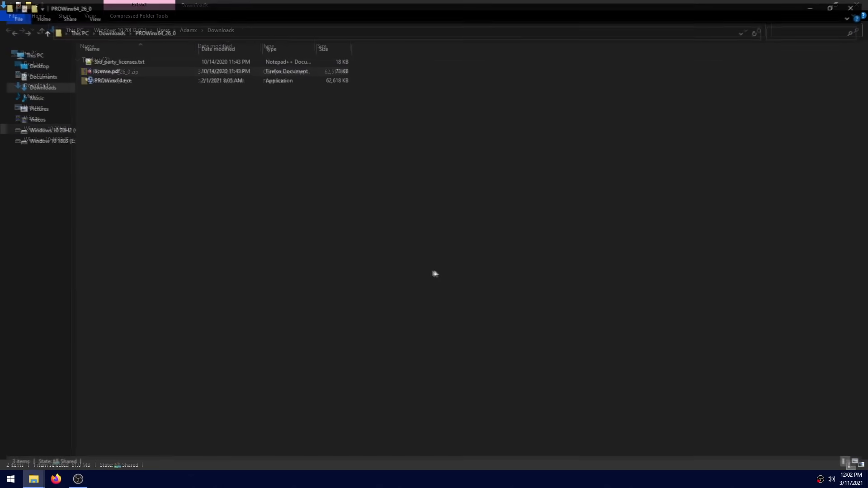
# Run PROWinx64.exe, accept the license agreement up to the Device drivers setup option, and cancel the installation.
pyautogui.doubleClick(126, 80)
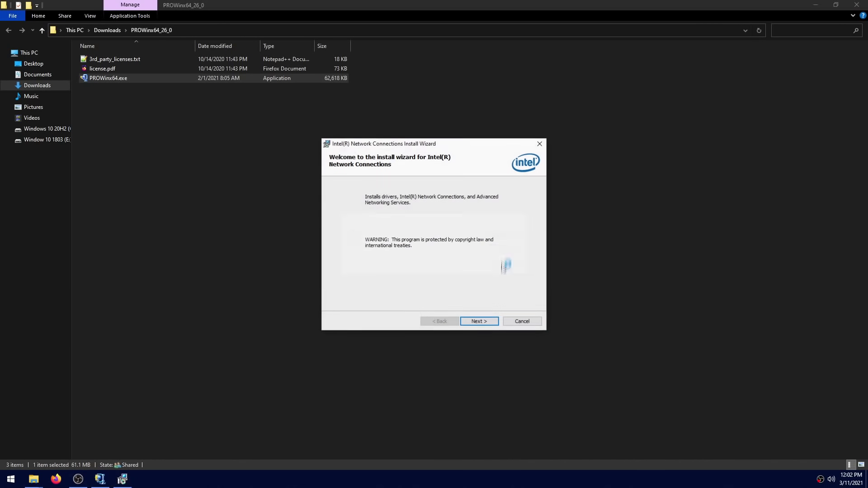
pyautogui.click(487, 322)
pyautogui.click(375, 289)
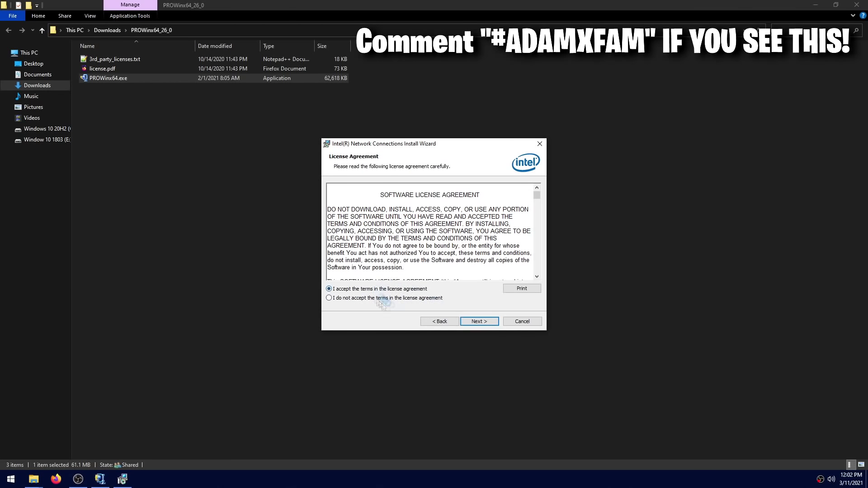
pyautogui.click(479, 322)
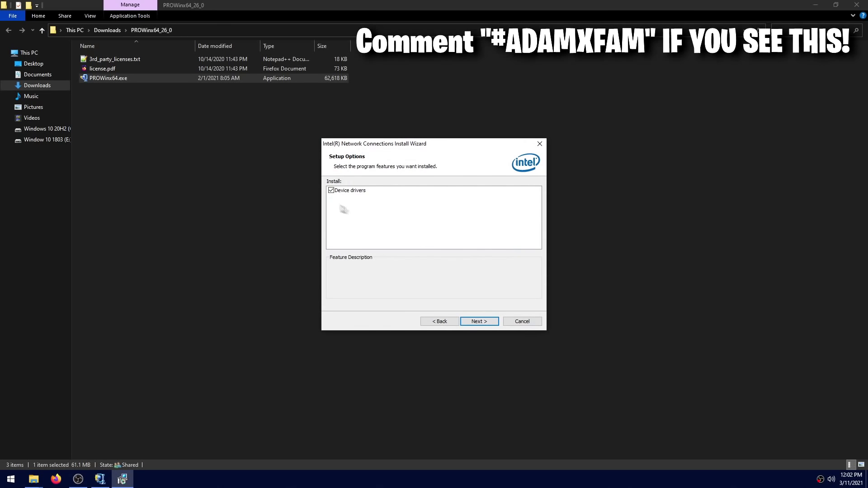
pyautogui.click(341, 190)
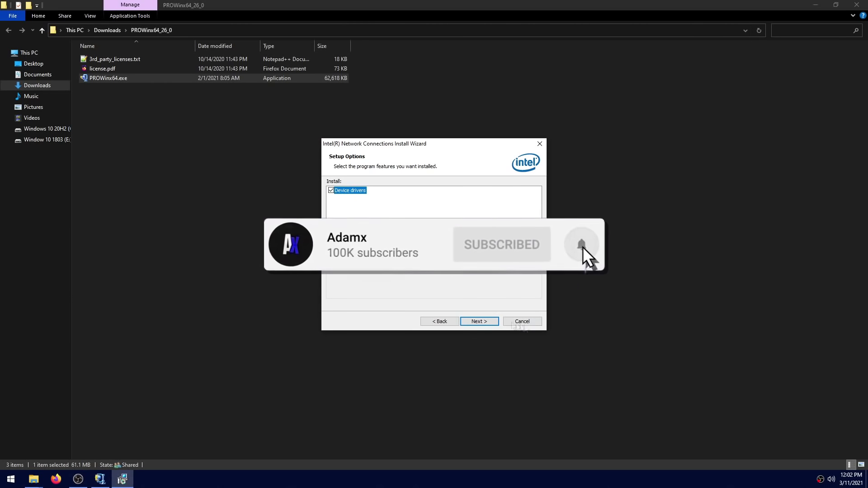
pyautogui.click(522, 321)
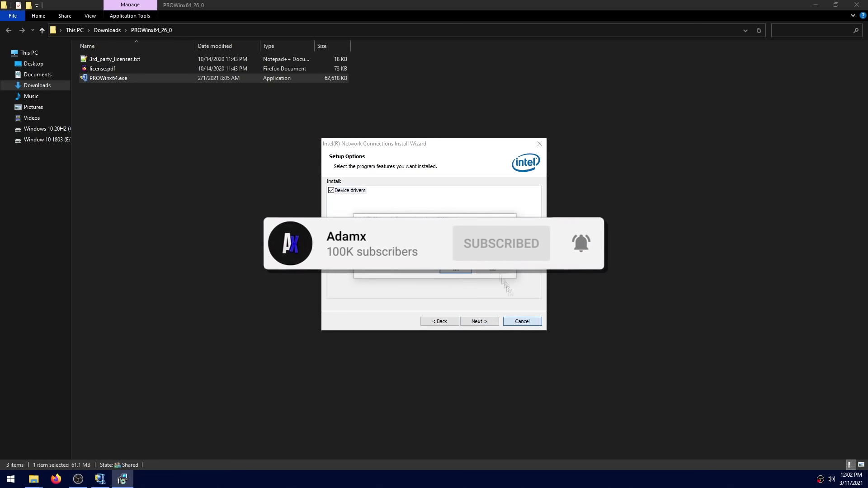
pyautogui.click(456, 269)
pyautogui.hotkey('alt', 'Up')
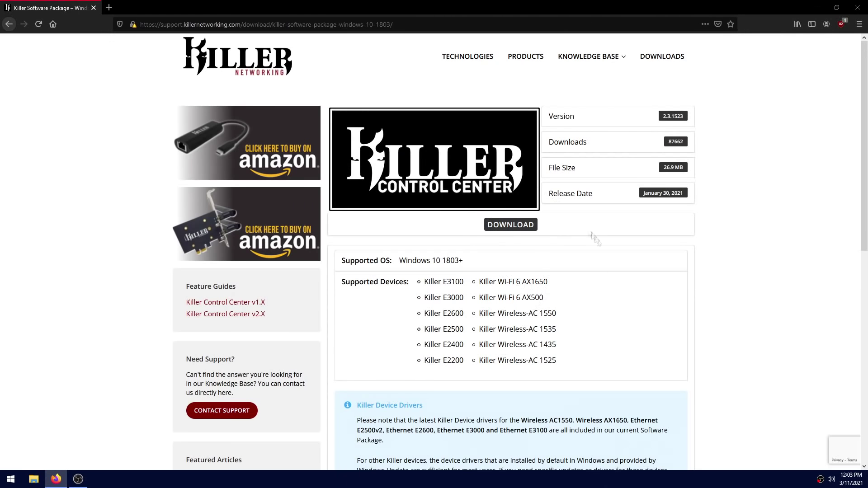
# Download the Killer software package for Windows 10 1803+ from the Killer Networking page.
pyautogui.click(508, 226)
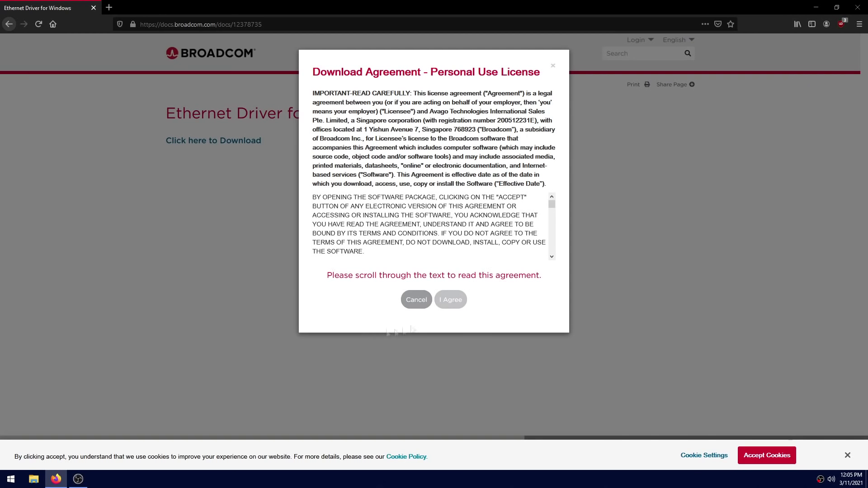
# Read through and accept Broadcom's personal use license, and save the Ethernet driver file brcmdrvr-nic-11.2.1153.13-4.exe.
pyautogui.moveTo(552, 207); pyautogui.dragTo(554, 252)
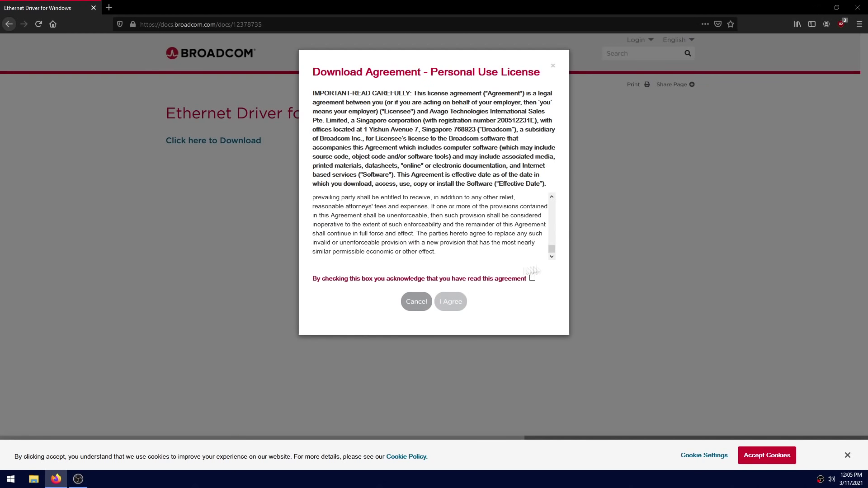
pyautogui.click(532, 278)
pyautogui.click(453, 302)
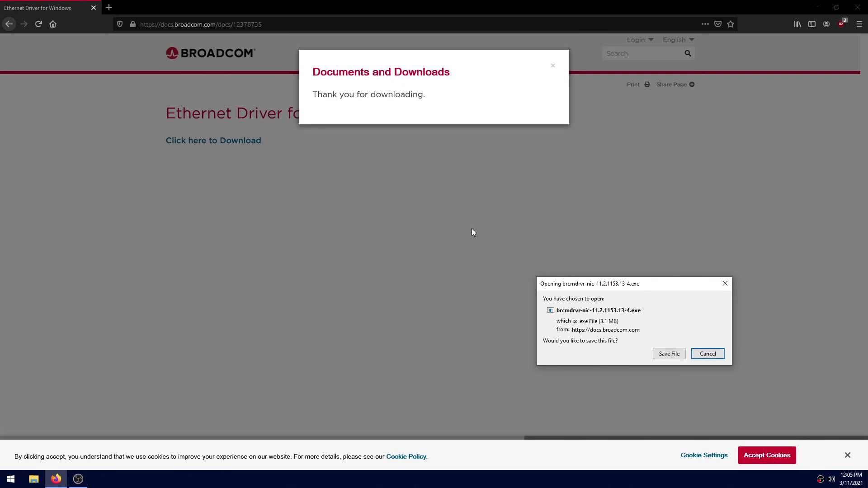
pyautogui.press('Return')
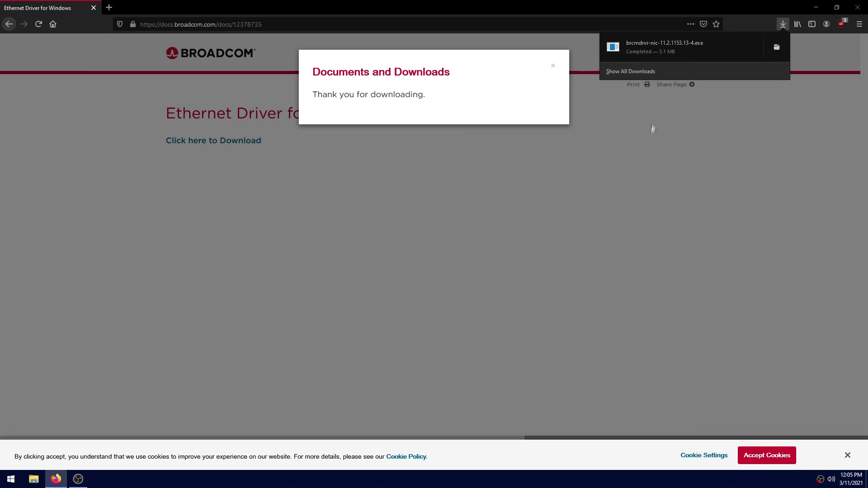
pyautogui.click(684, 53)
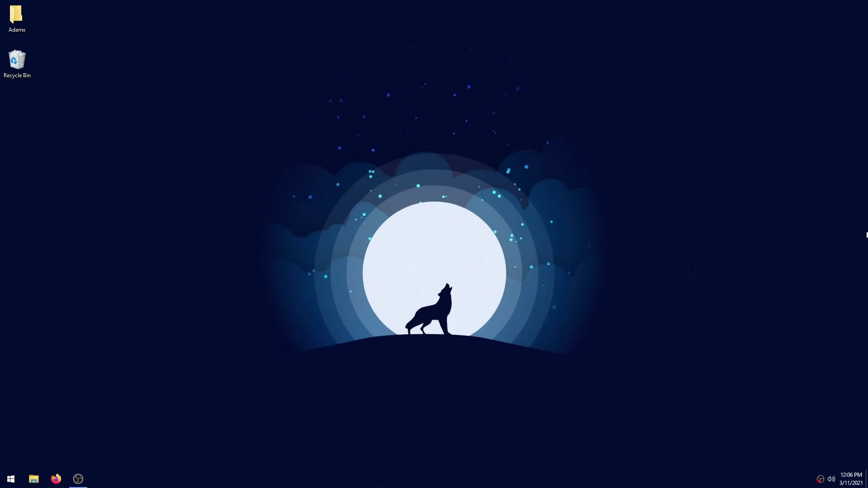
# Run devmgmt.msc and open the properties of the Realtek PCIe 2.5GbE Family Controller.
pyautogui.press('super+r')
pyautogui.write('devmgmt.s')
pyautogui.press('BackSpace')
pyautogui.write('msc')
pyautogui.press('Return')
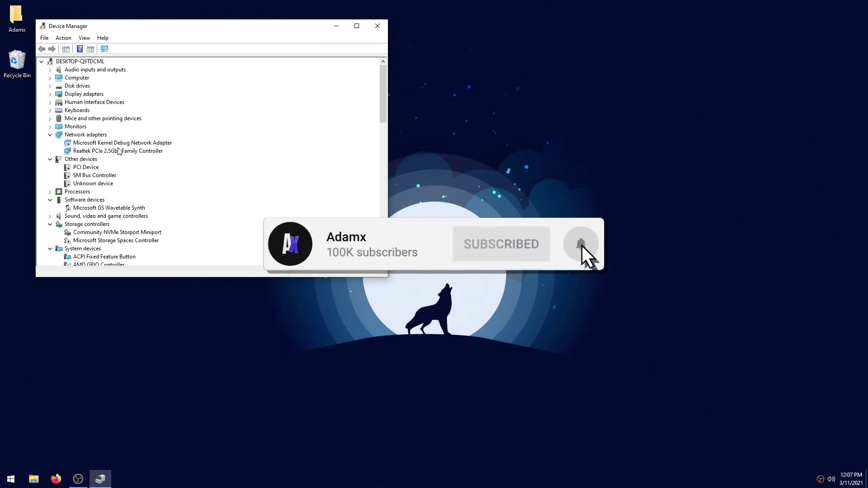
pyautogui.doubleClick(128, 152)
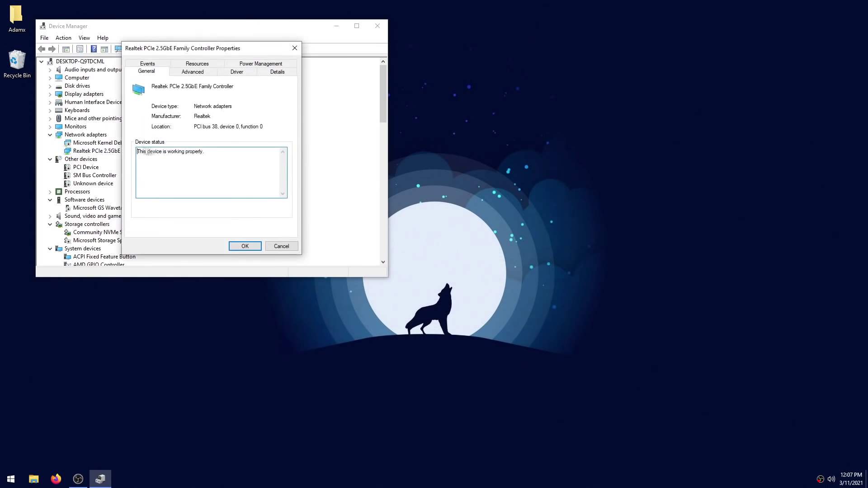
# In the adapter's power management settings, allow the computer to turn off this device to save power, and disable the option again.
pyautogui.click(242, 66)
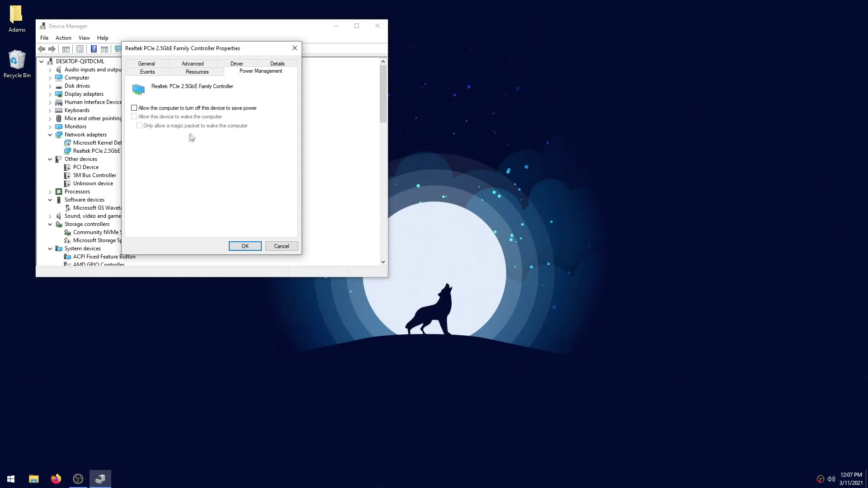
pyautogui.click(168, 109)
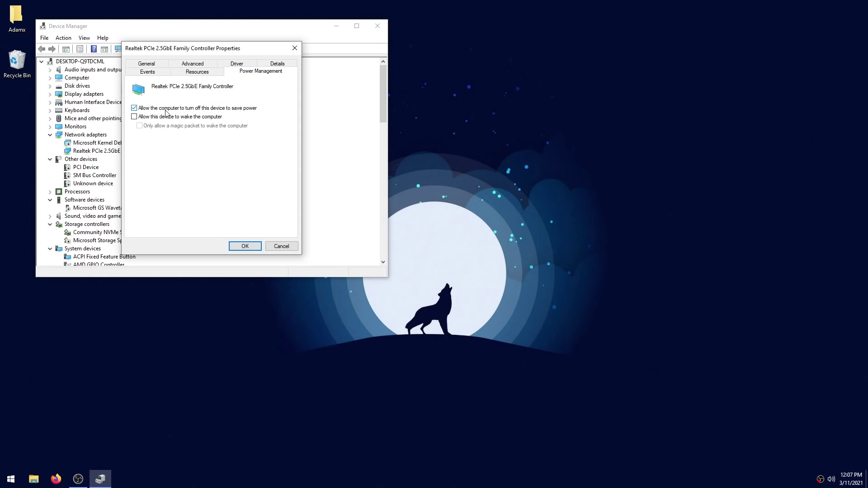
pyautogui.click(167, 110)
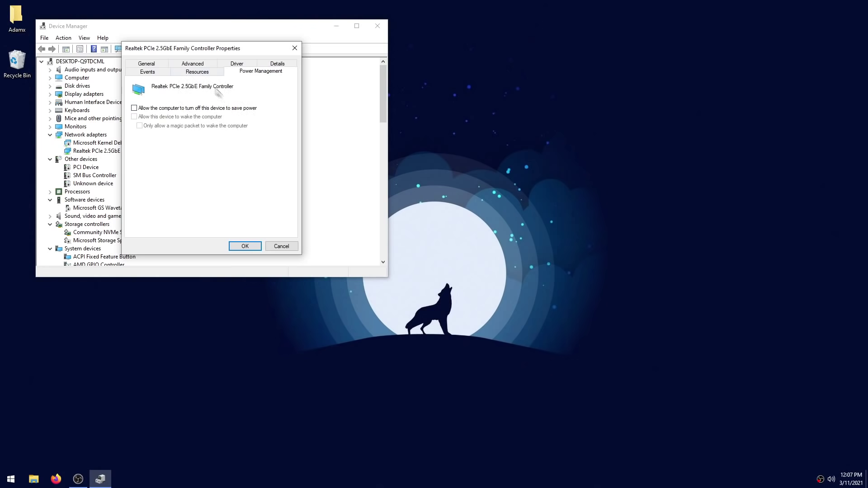
# In the adapter's advanced properties, set both Advanced EEE and Energy-Efficient Ethernet to Disabled.
pyautogui.click(197, 65)
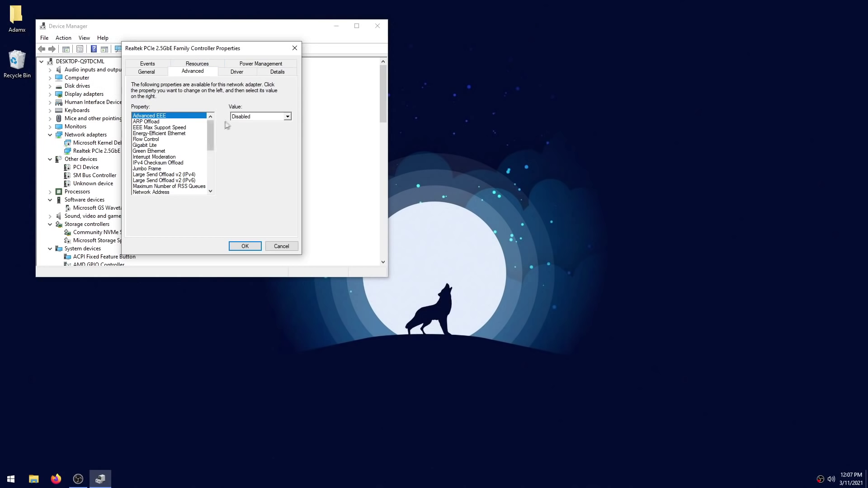
pyautogui.click(240, 118)
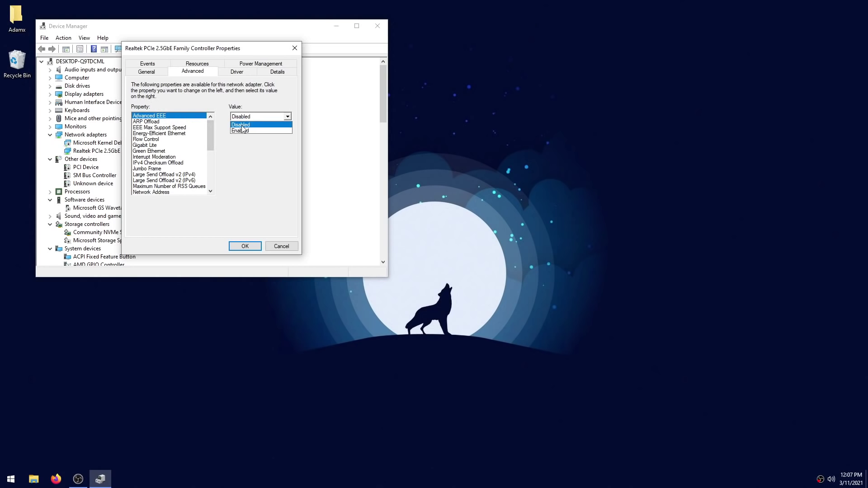
pyautogui.click(242, 126)
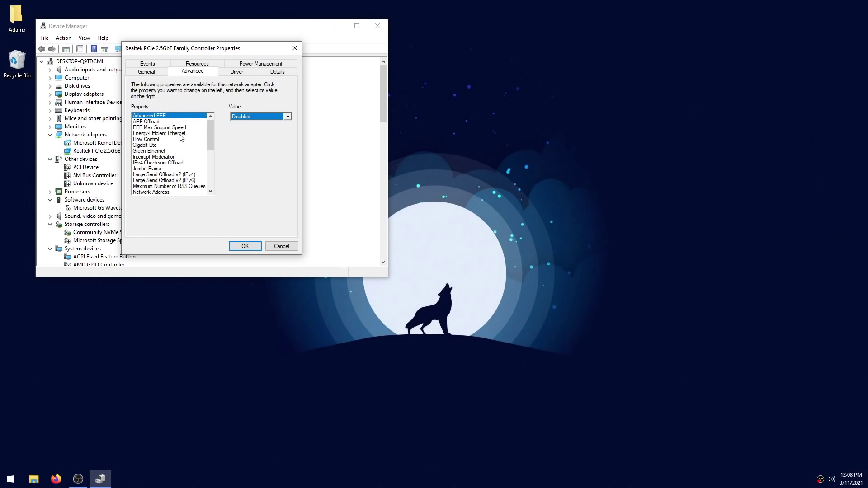
pyautogui.click(180, 134)
pyautogui.click(248, 117)
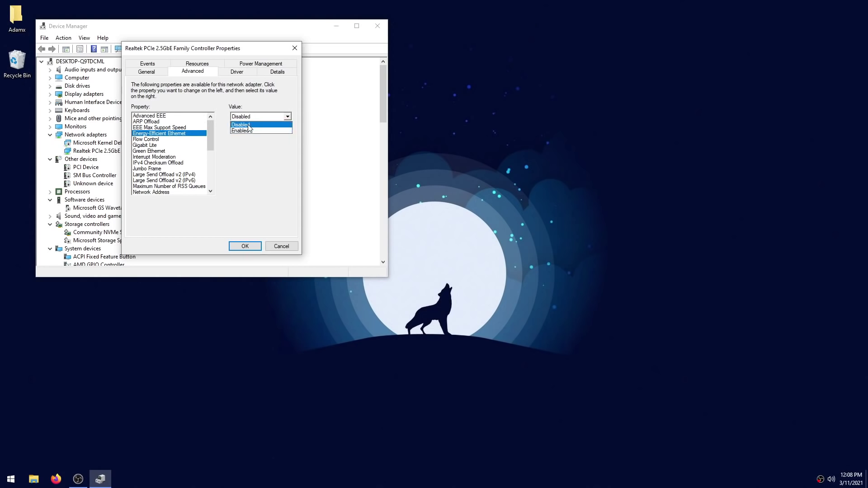
pyautogui.click(247, 126)
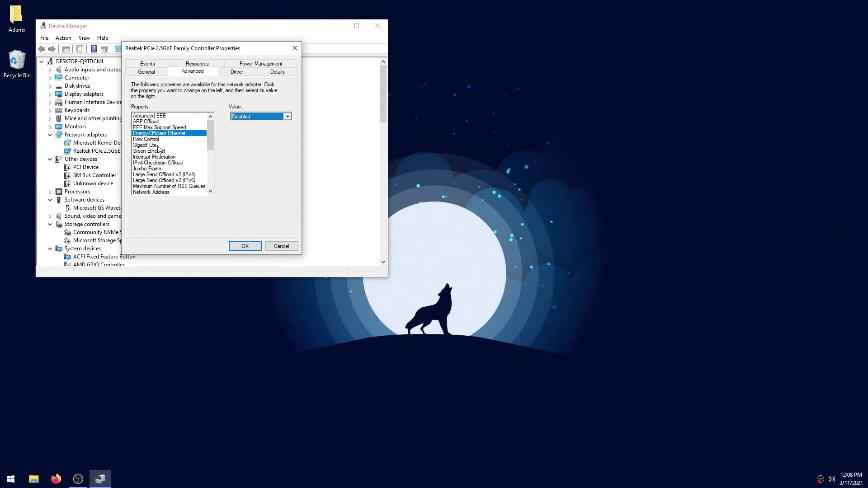
# Set the adapter's Gigabit Lite and Green Ethernet properties to Disabled.
pyautogui.click(157, 146)
pyautogui.click(242, 117)
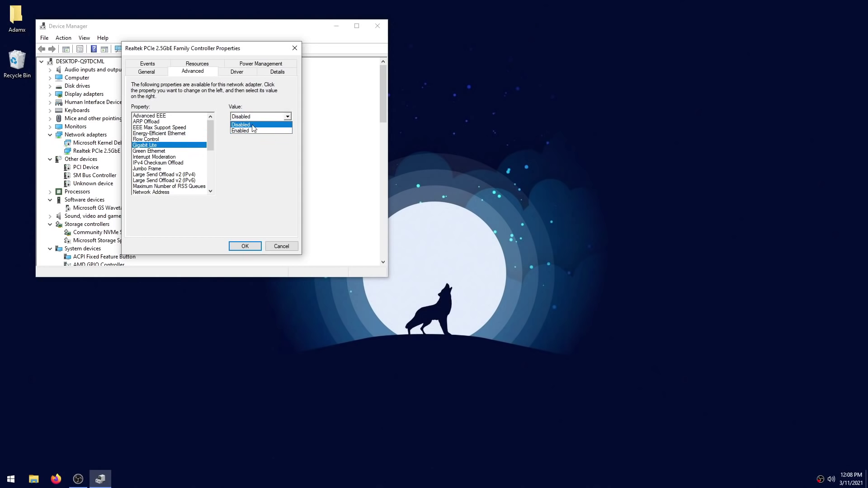
pyautogui.click(253, 125)
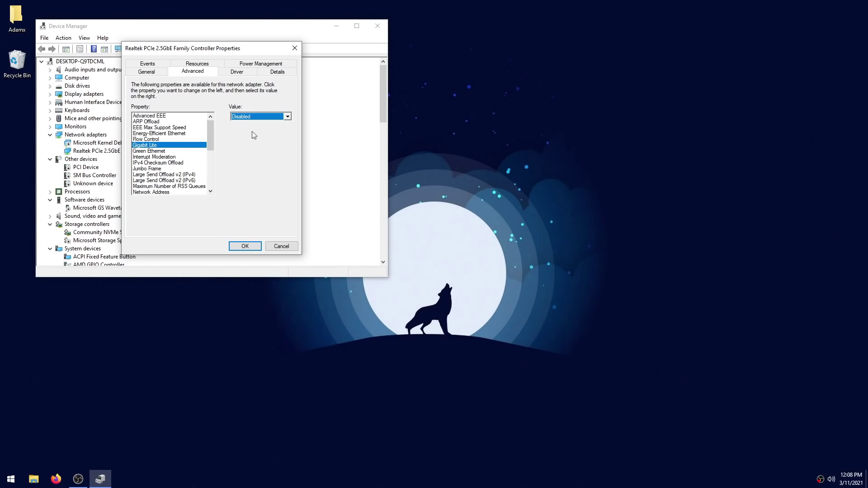
pyautogui.click(173, 151)
pyautogui.press('Tab')
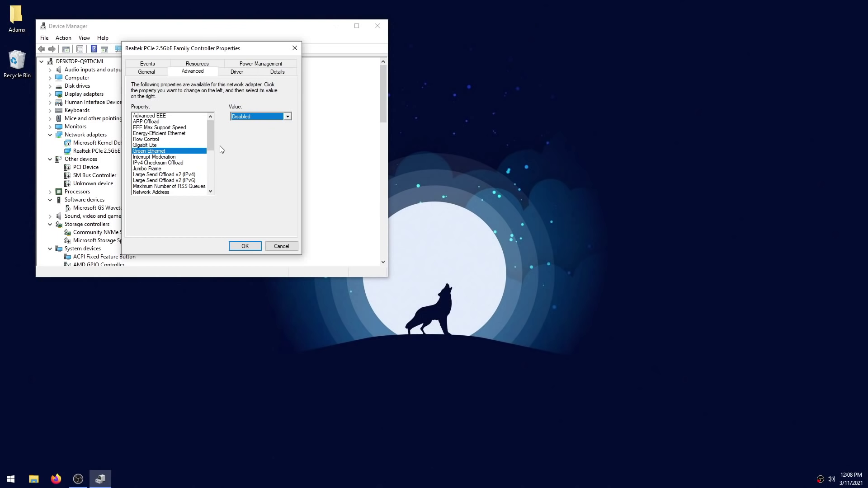
# Set the adapter's Power Saving Mode property to Disabled.
pyautogui.moveTo(210, 128); pyautogui.dragTo(218, 145)
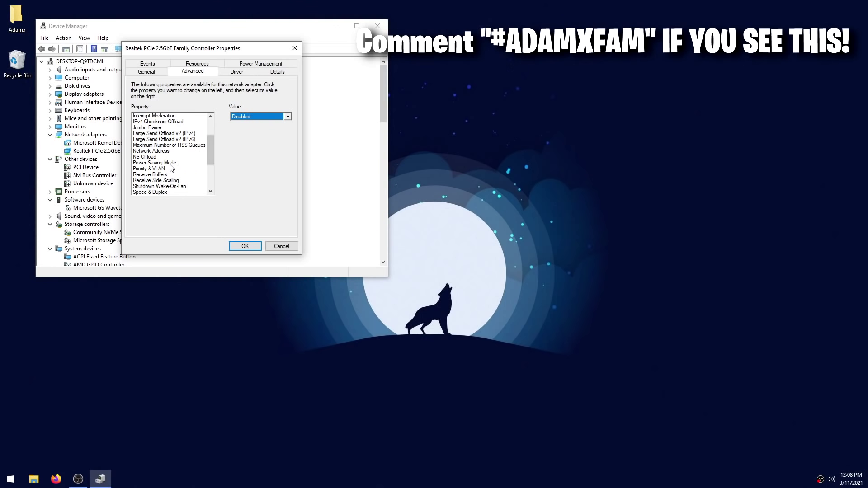
pyautogui.click(171, 164)
pyautogui.click(252, 117)
pyautogui.click(243, 126)
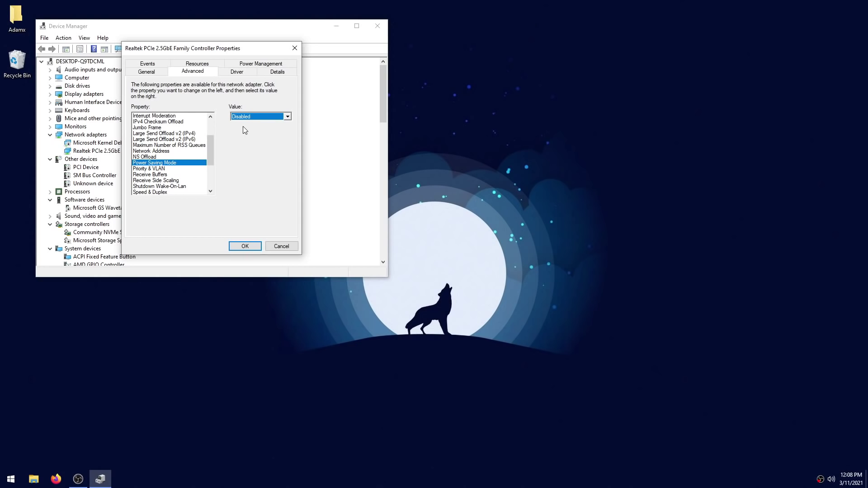
# Set Wake on pattern match, Wake on Magic Packet and the property for waking on magic packet by system state to Disabled.
pyautogui.press('Down')
pyautogui.press('Down')
pyautogui.press('Down')
pyautogui.press('Down')
pyautogui.press('Down')
pyautogui.press('Down')
pyautogui.press('Down')
pyautogui.press('Down')
pyautogui.press('Down')
pyautogui.press('Down')
pyautogui.press('Down')
pyautogui.press('Down')
pyautogui.press('Down')
pyautogui.press('Down')
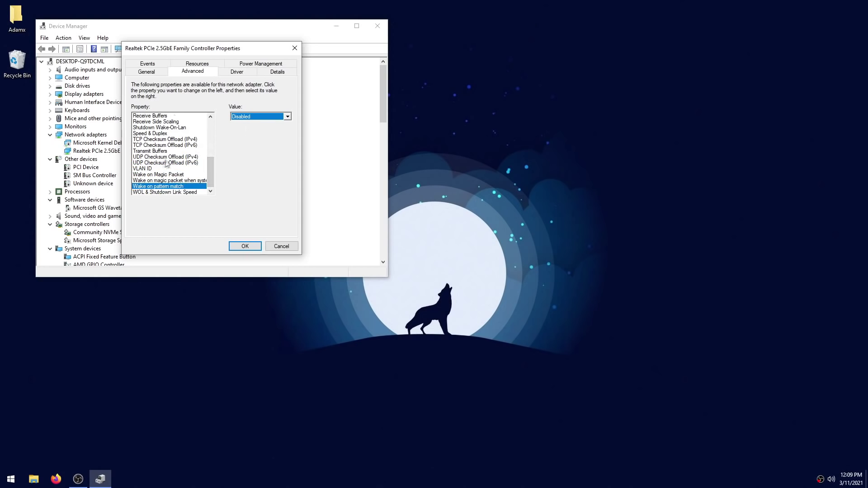
pyautogui.click(168, 176)
pyautogui.click(252, 117)
pyautogui.click(188, 181)
pyautogui.click(253, 117)
pyautogui.click(252, 122)
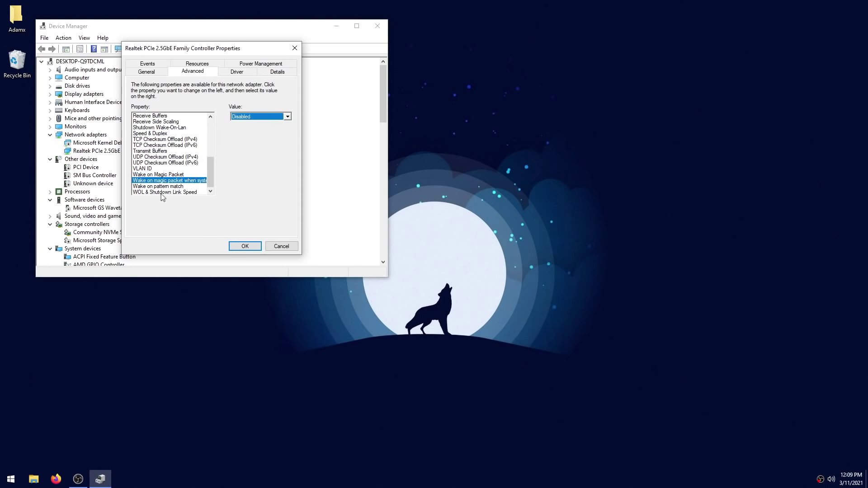
# Set the WOL & Shutdown Link Speed property to Not Speed Down.
pyautogui.click(162, 192)
pyautogui.click(252, 116)
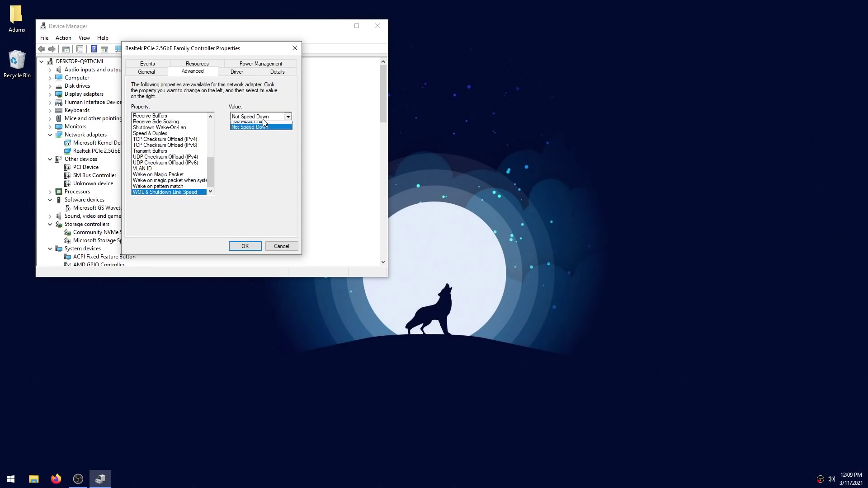
pyautogui.click(256, 138)
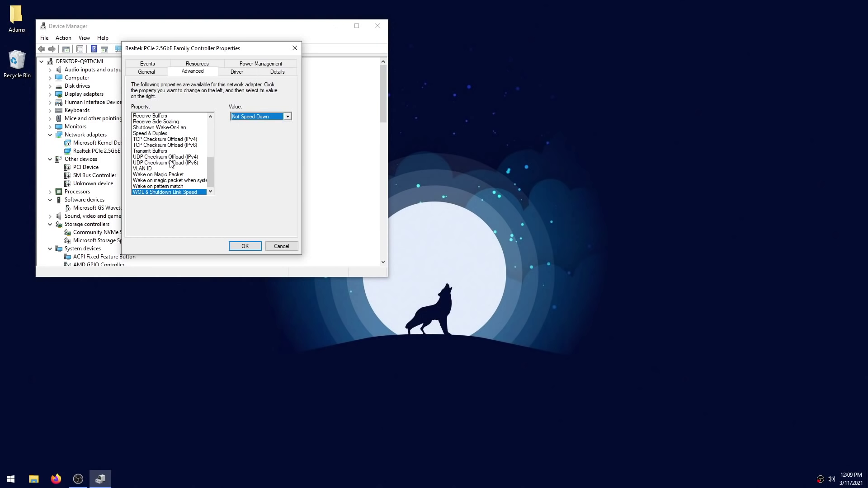
# Check the Flow Control, Receive Buffers and Transmit Buffers properties, then save the adapter's settings and close Device Manager.
pyautogui.scroll(5, 209, 163)
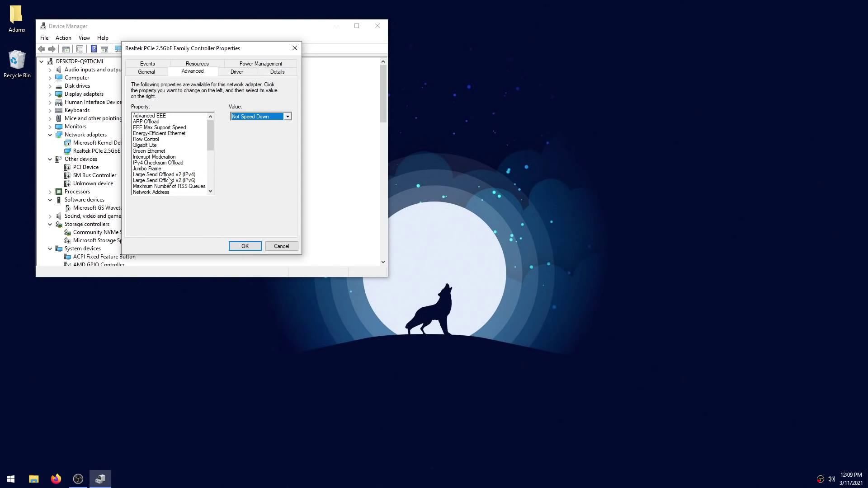
pyautogui.click(165, 139)
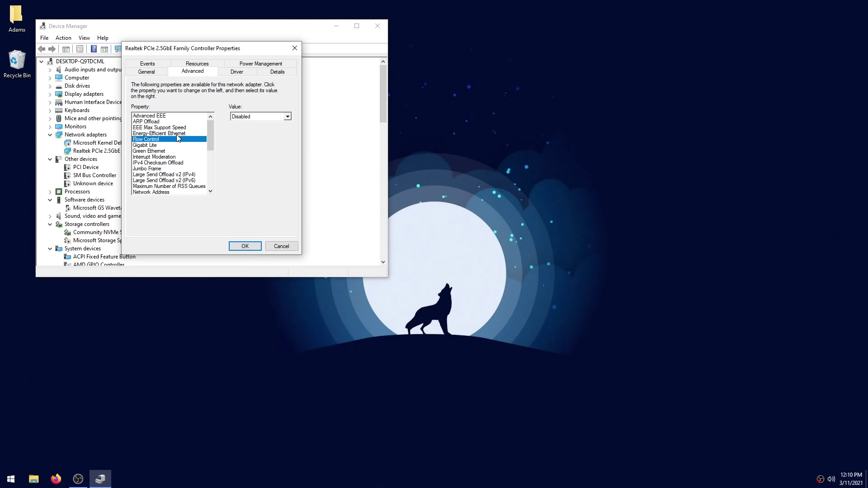
pyautogui.scroll(-4, 178, 150)
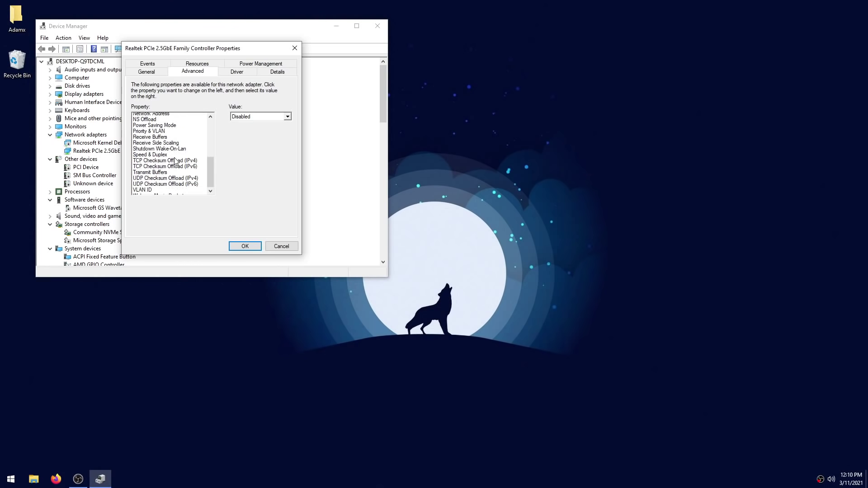
pyautogui.click(161, 151)
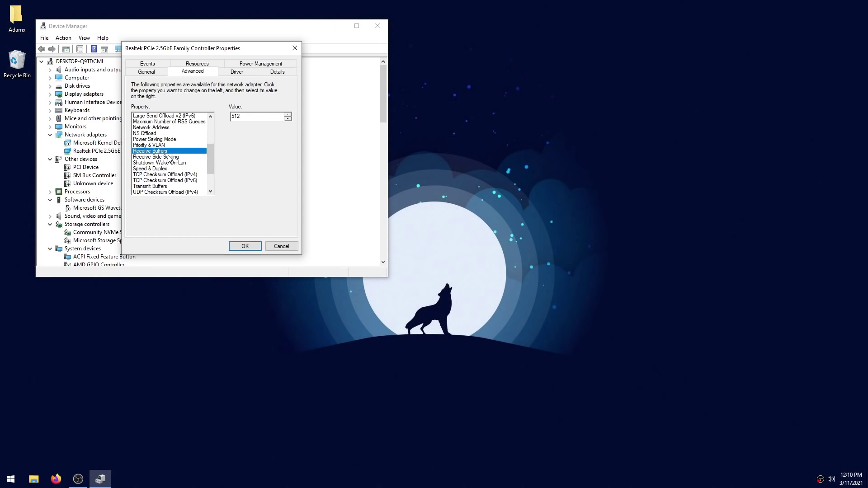
pyautogui.click(153, 187)
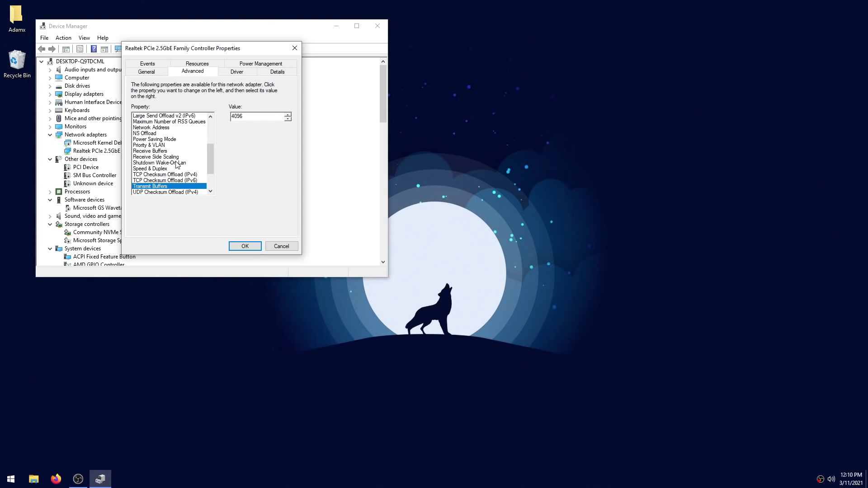
pyautogui.click(245, 247)
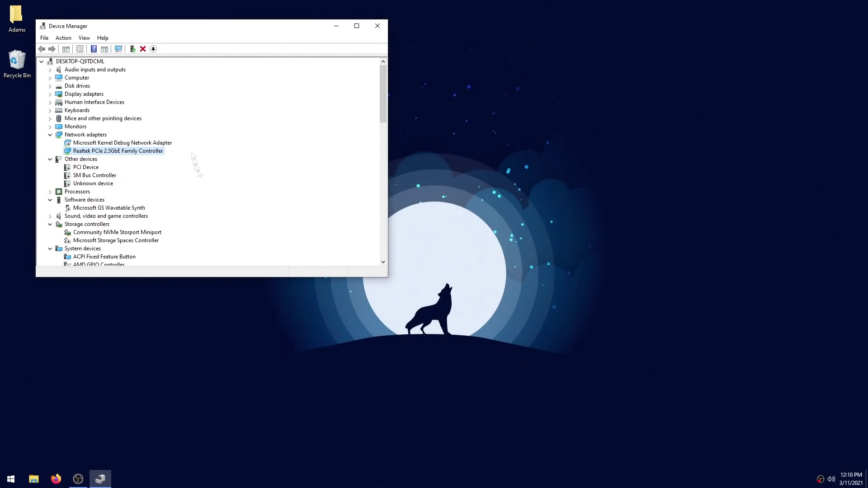
pyautogui.click(377, 28)
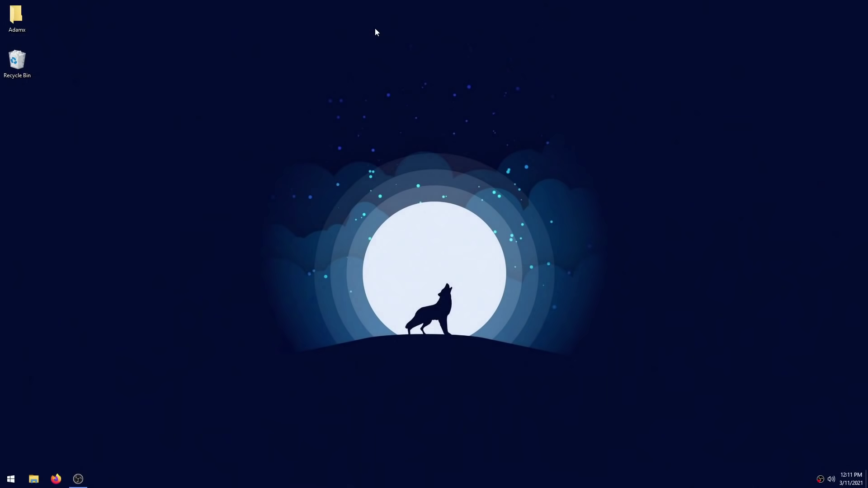